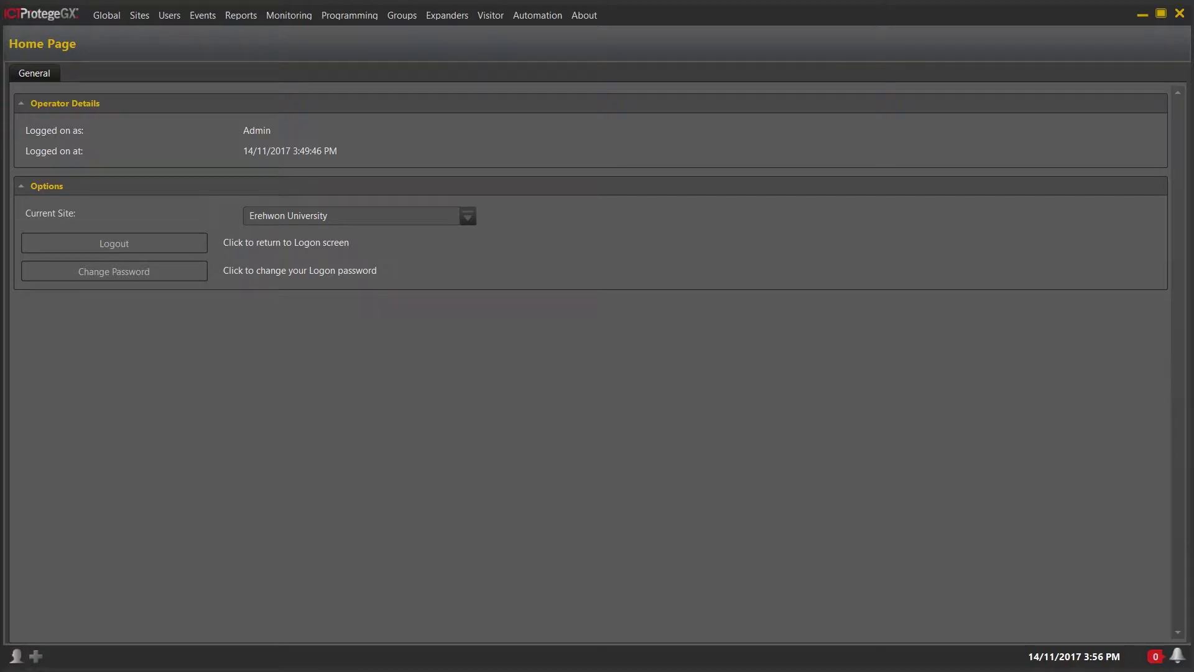
Add a new function code under Sites > Function Codes, naming it 'Cleaners Unlock Latch All Doors'
click(139, 15)
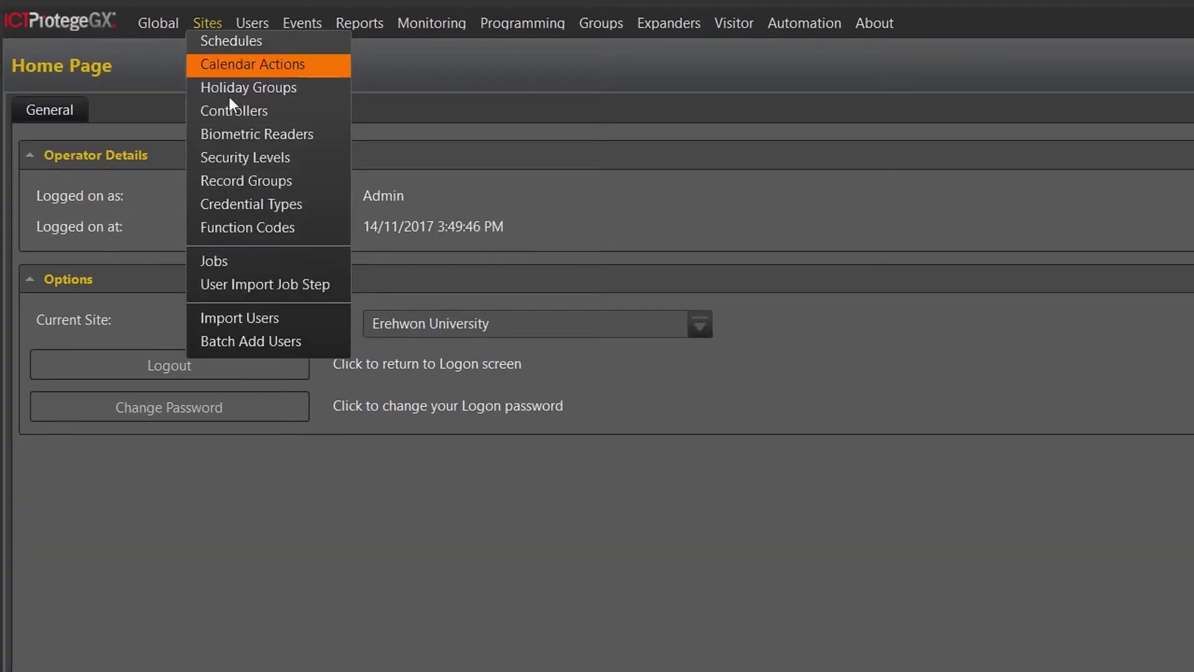
click(232, 222)
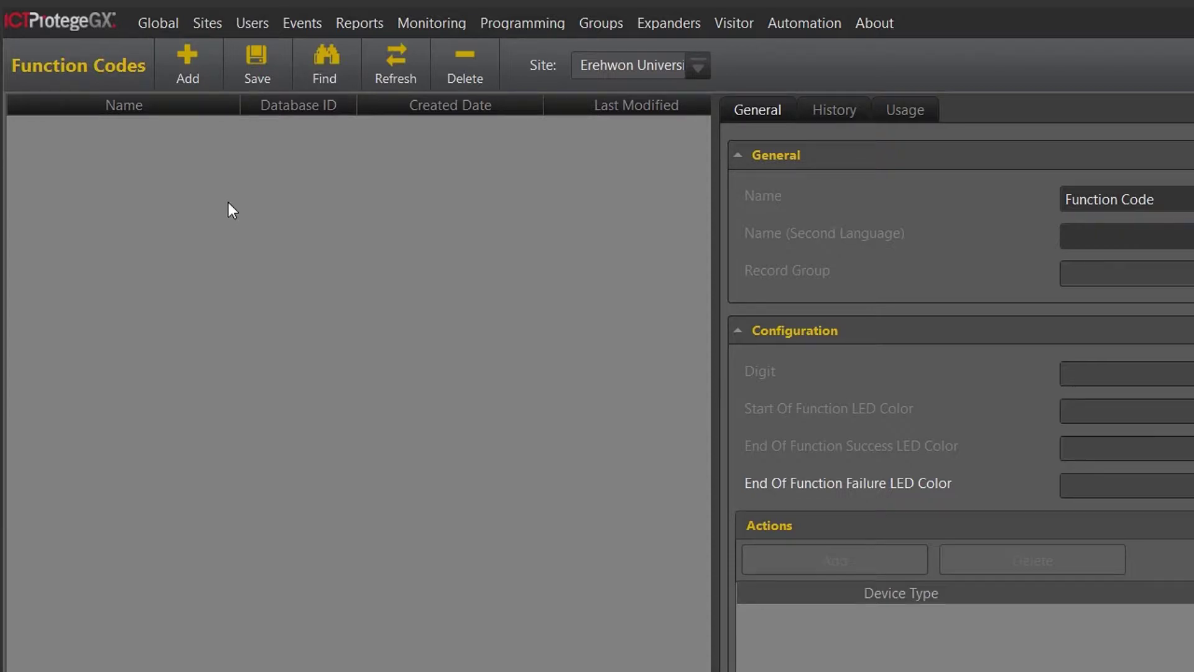
click(192, 64)
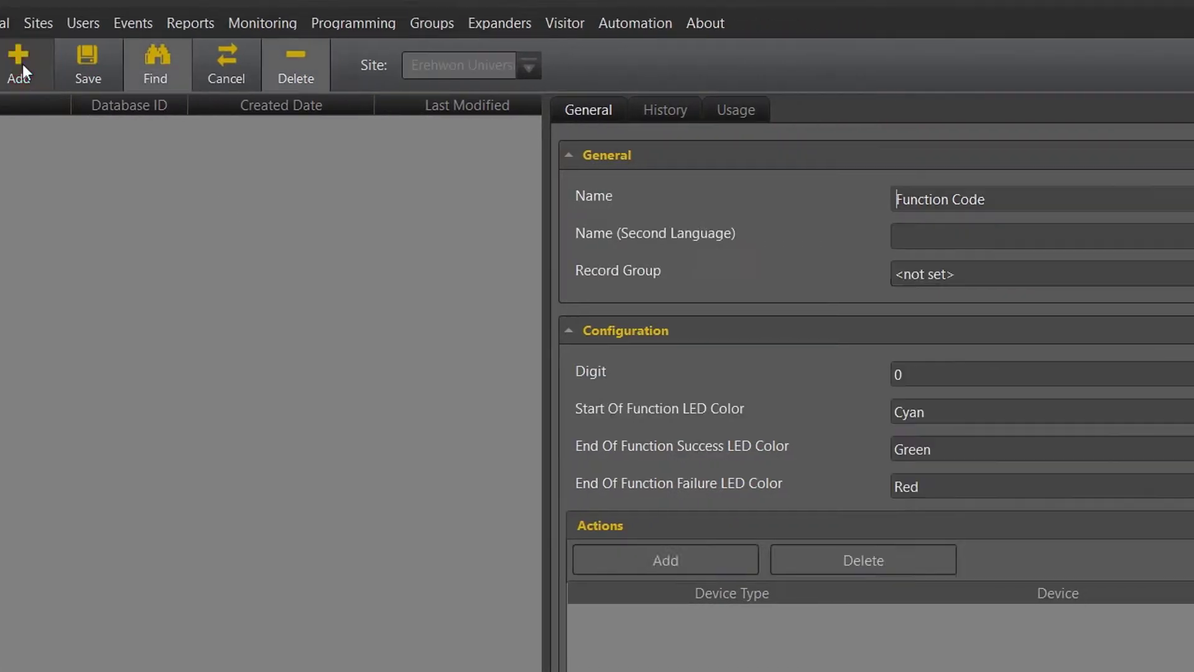
text(Cleane)
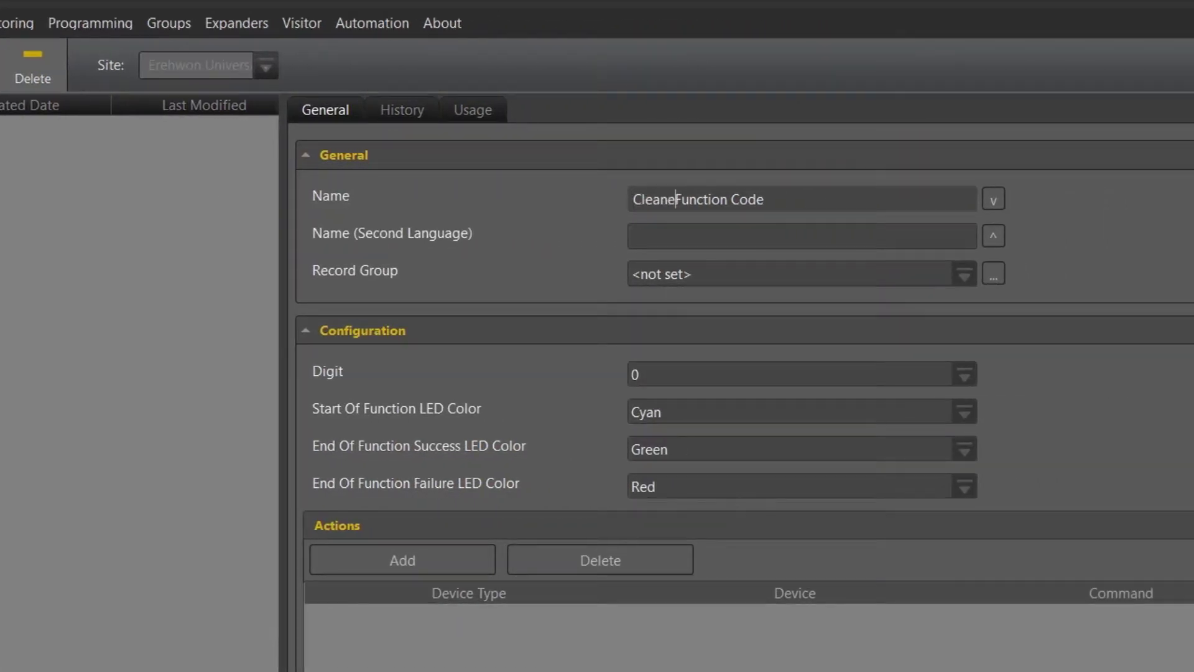
text(rs Unloc)
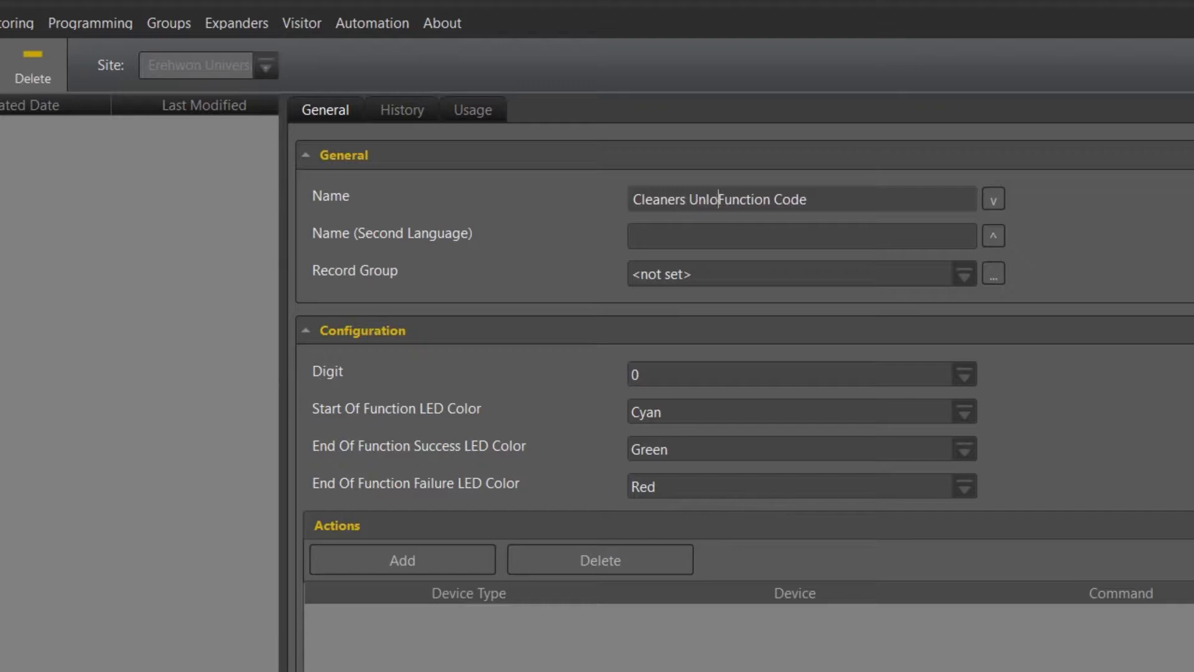
text(k Latch)
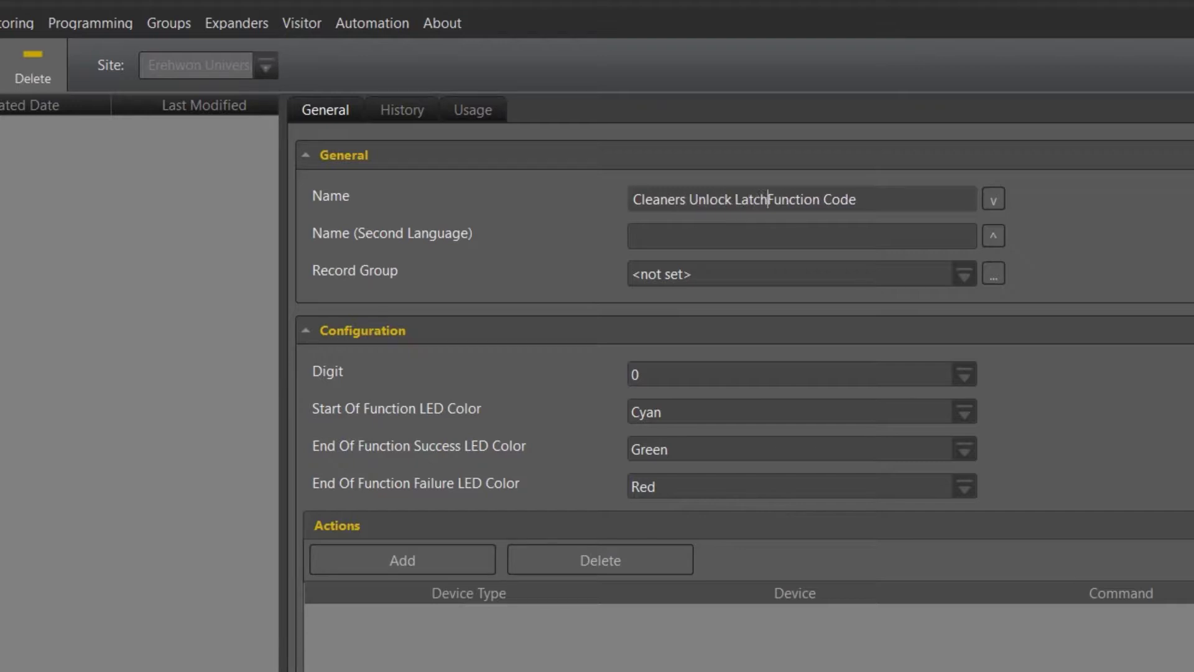
text( All Doo)
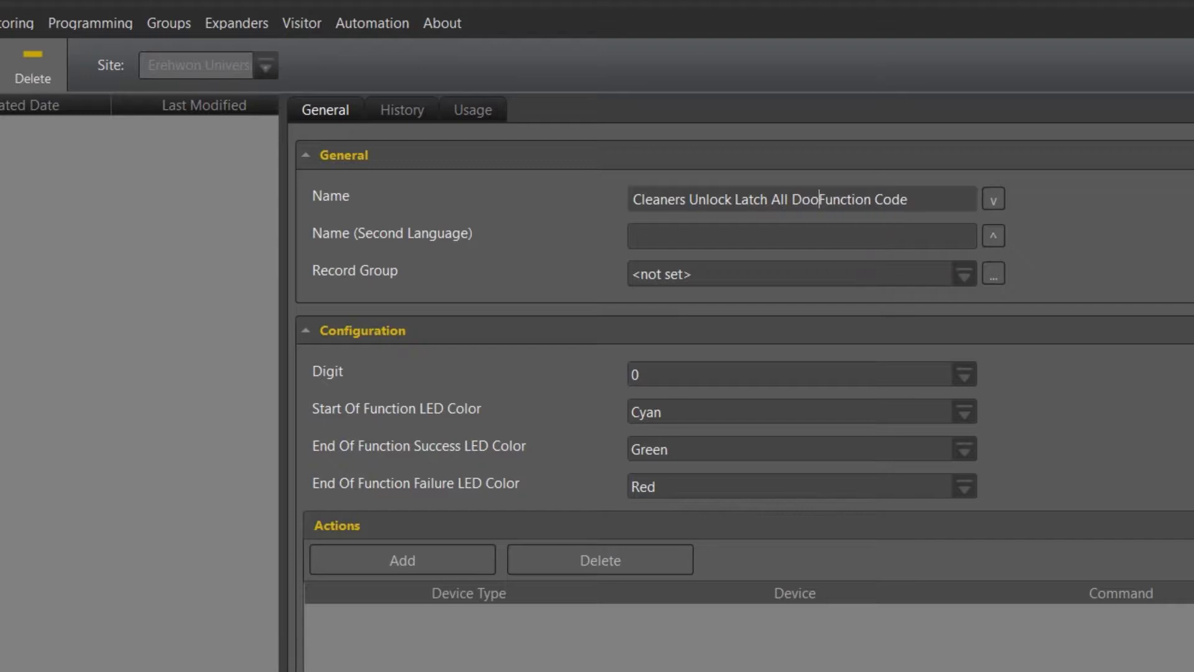
text(rs)
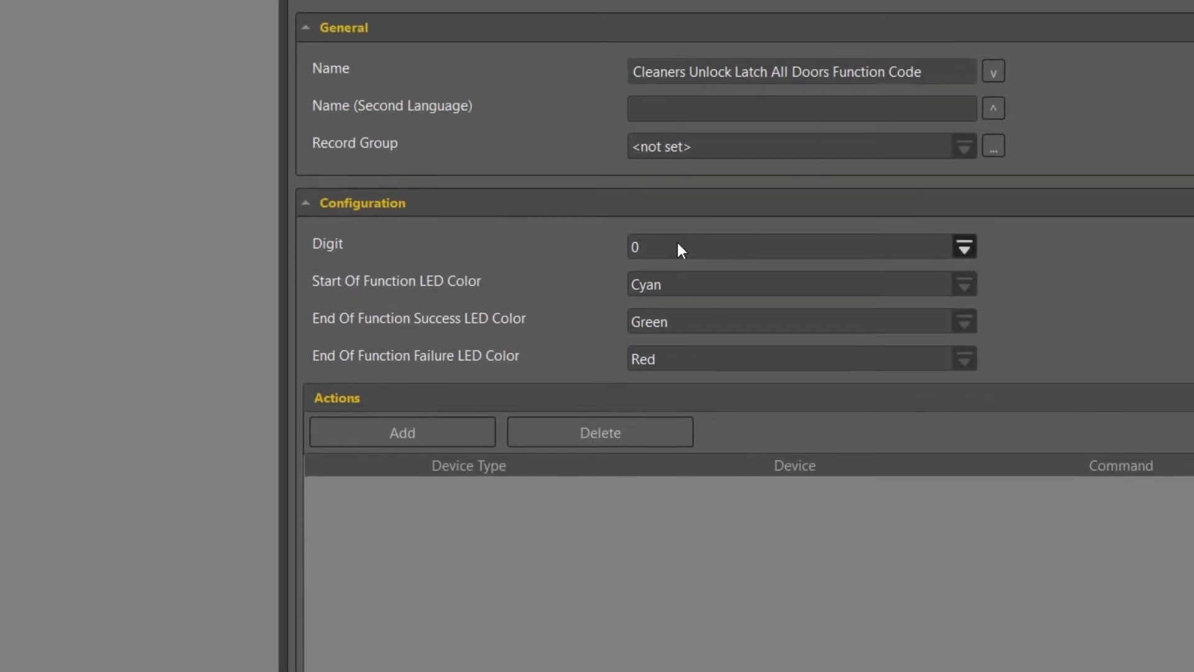
Set the function code to digit 5, with a Violet start LED and a Yellow success LED
click(677, 373)
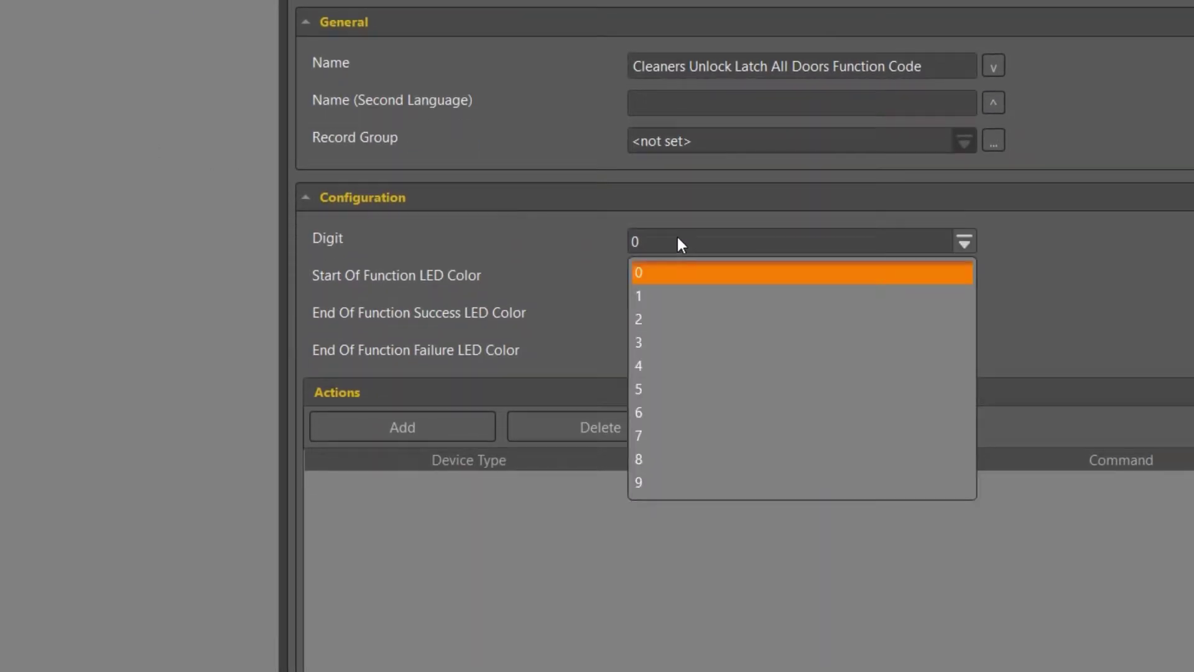
click(648, 390)
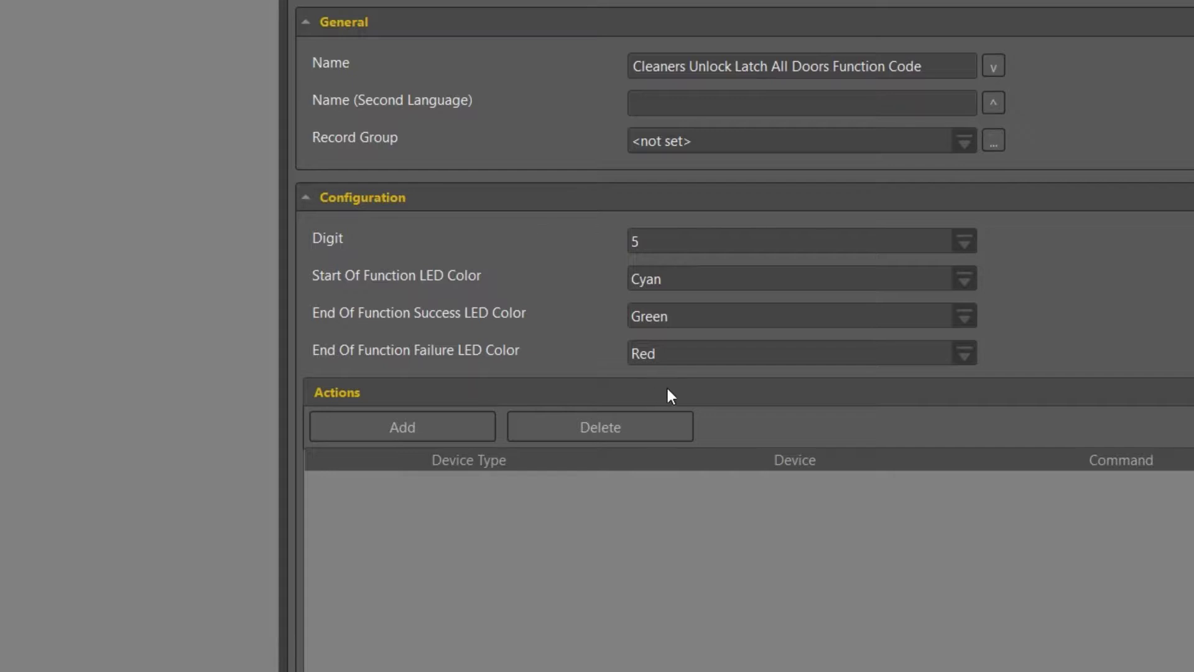
click(753, 277)
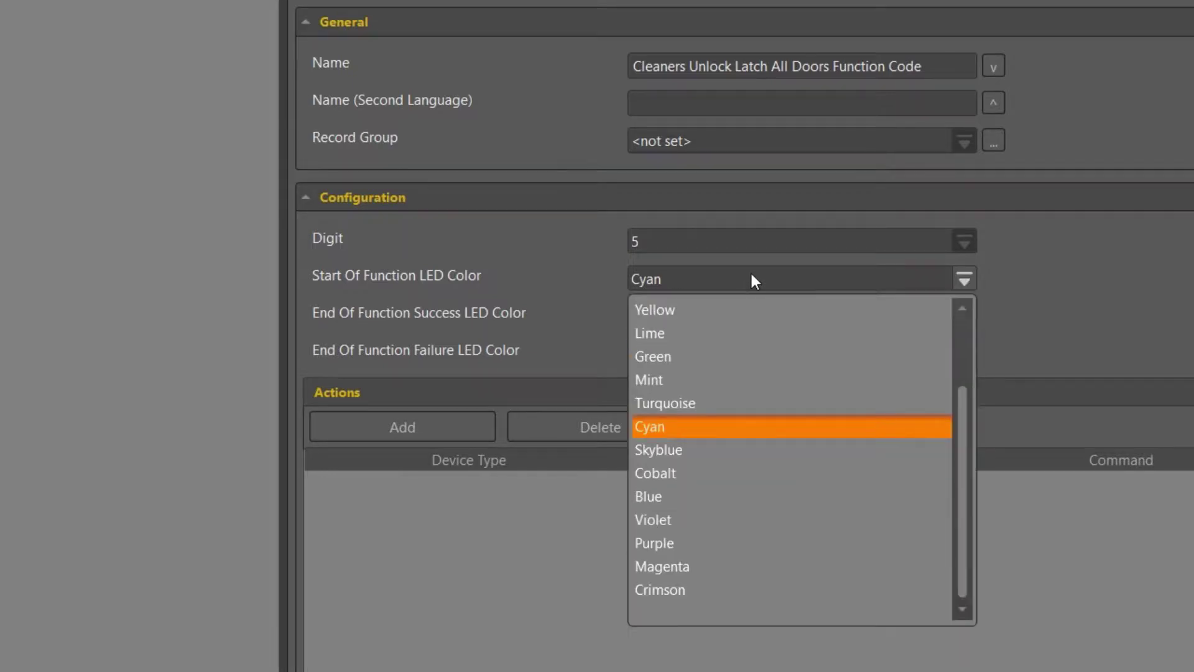
click(675, 516)
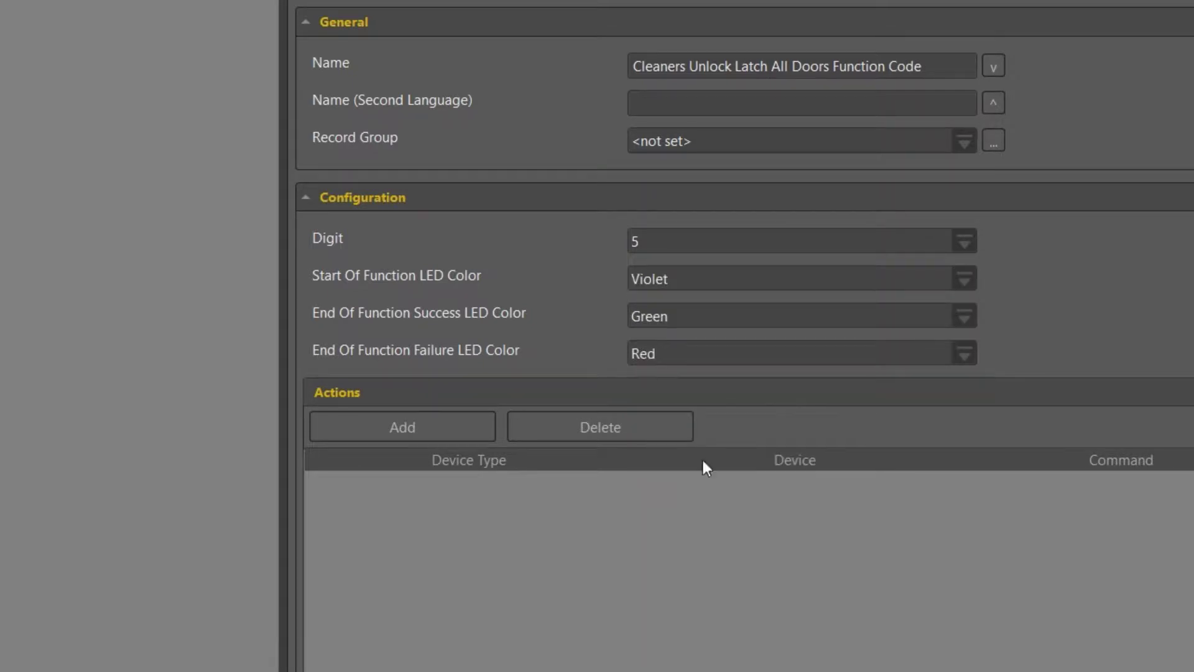
click(767, 316)
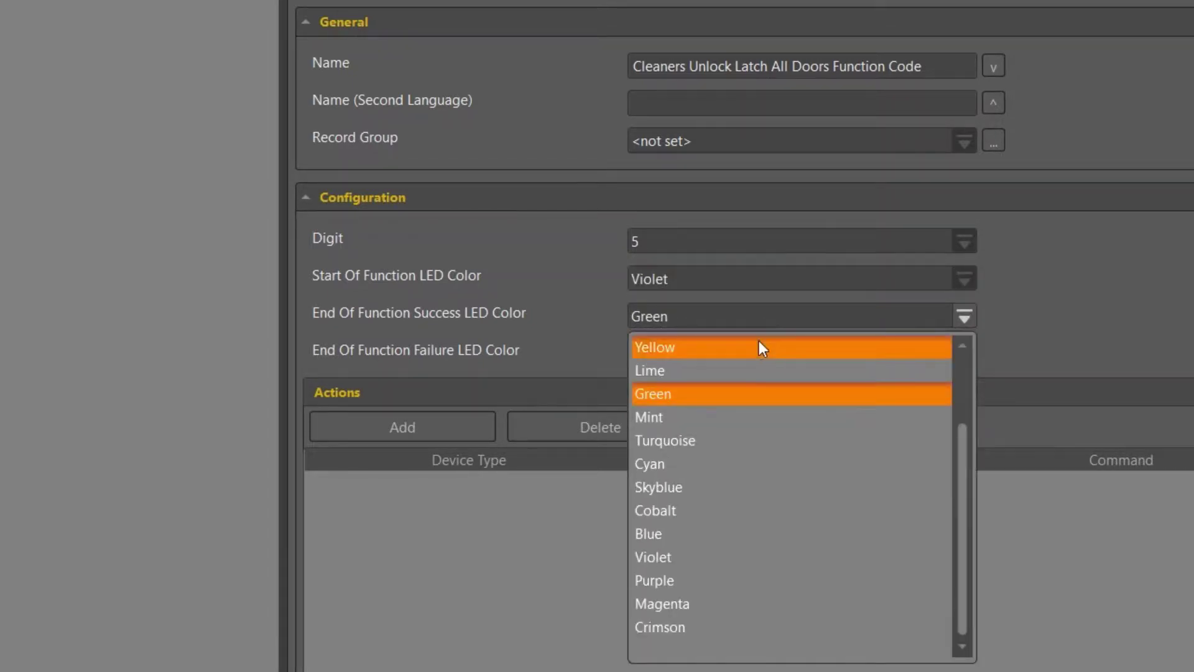
click(739, 354)
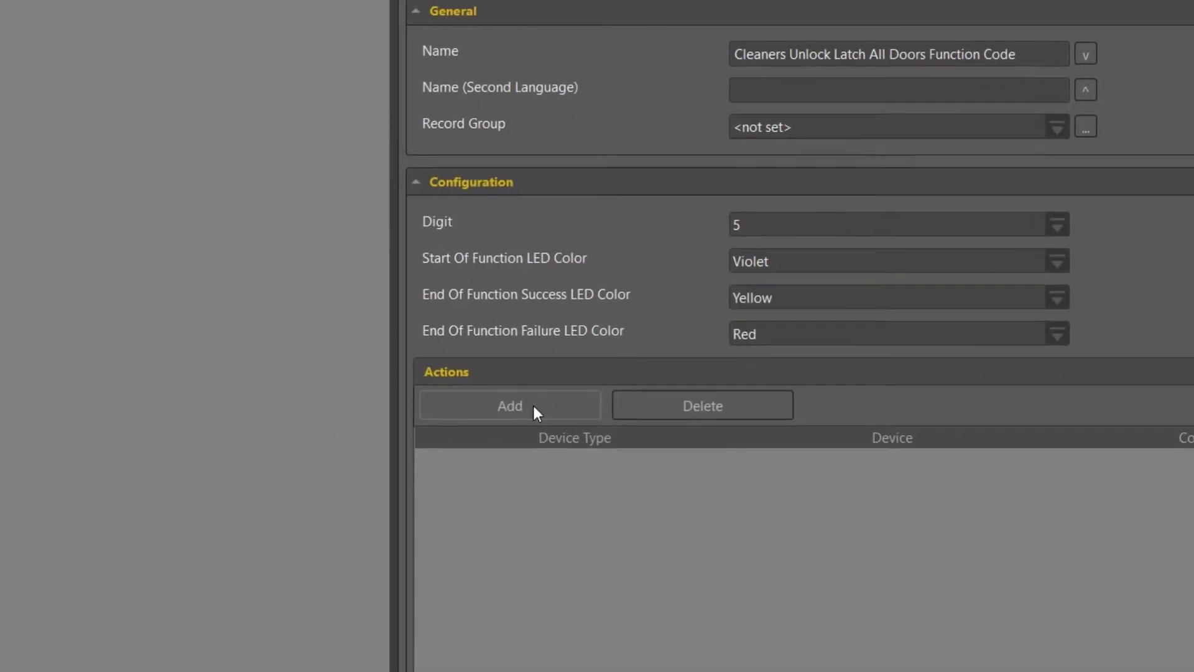
Add Unlock Latched actions for ADM Dean of Science Office Door and ADM Reception Lobby to Corridor Door
click(423, 429)
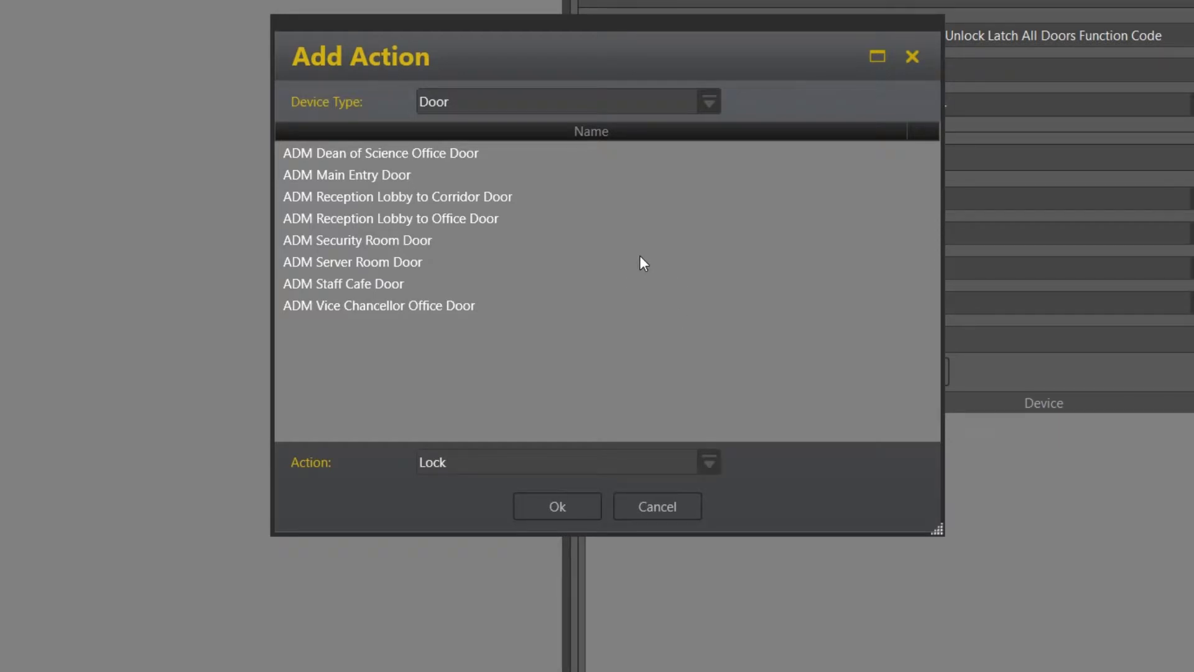
click(431, 153)
click(486, 466)
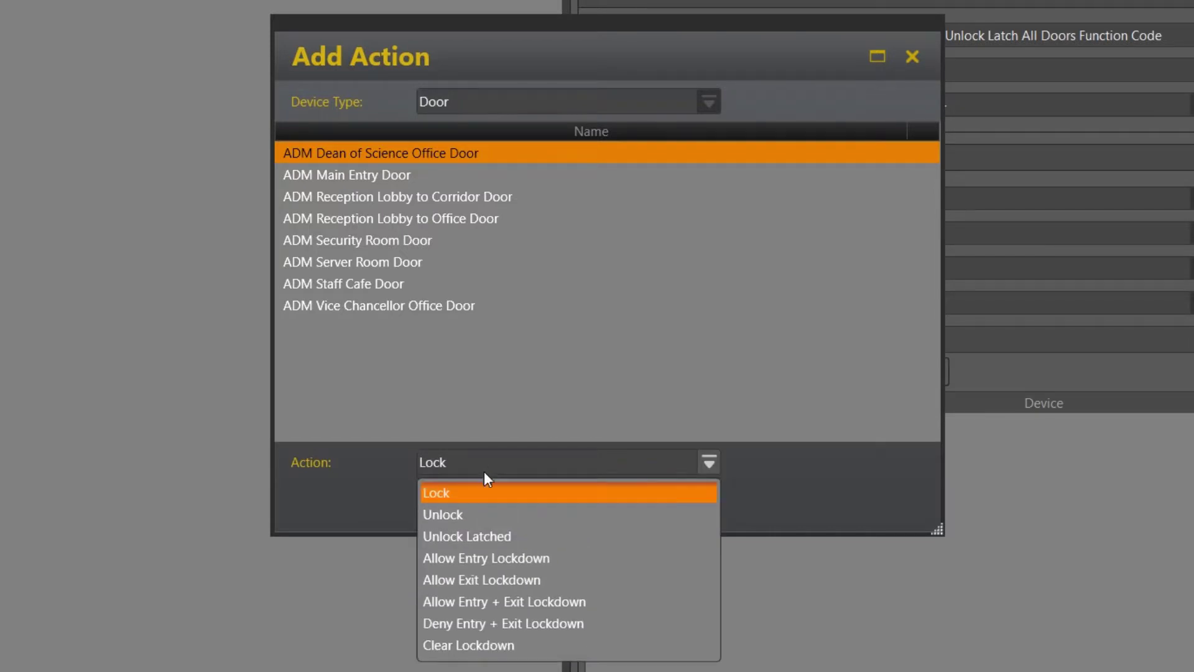
click(473, 534)
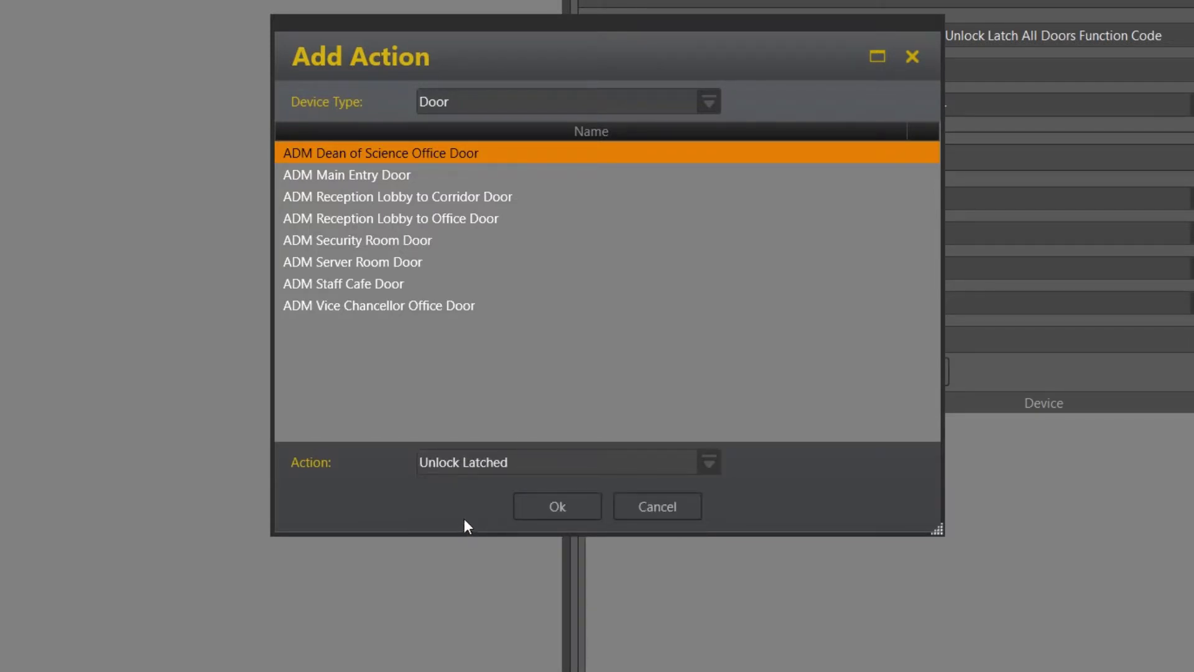
click(530, 509)
click(671, 377)
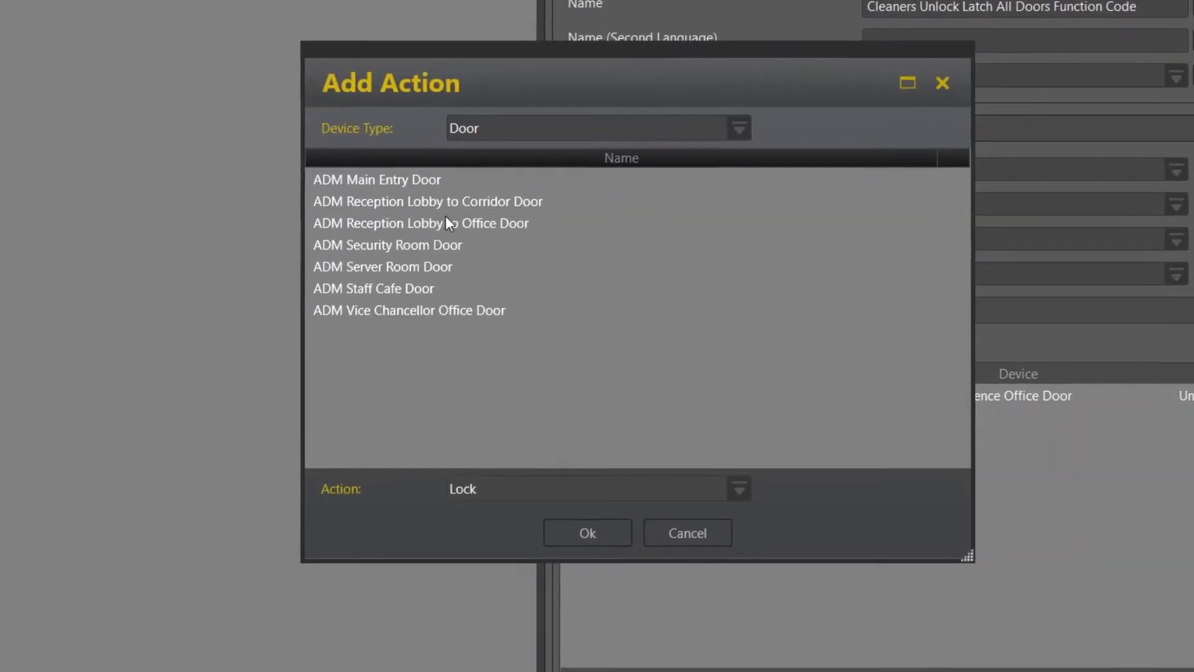
click(391, 179)
click(369, 175)
click(470, 463)
click(471, 529)
click(560, 507)
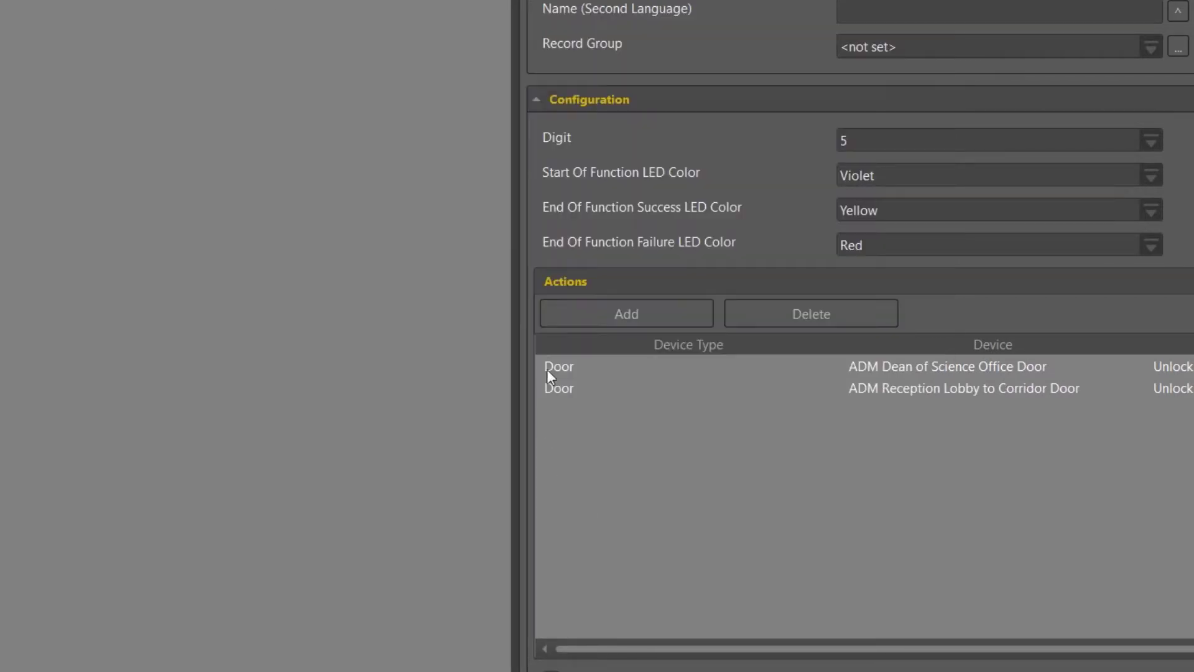
Add Unlock Latched actions for ADM Reception Lobby to Office Door and ADM Security Room Door
click(590, 322)
click(462, 198)
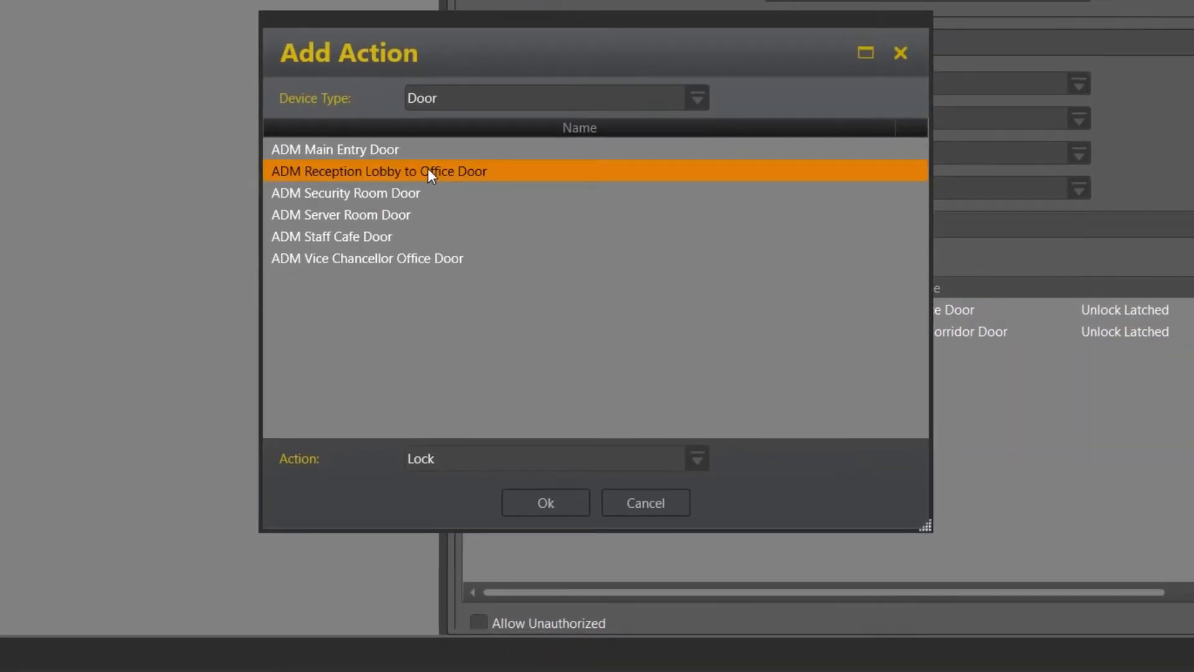
click(515, 463)
click(486, 533)
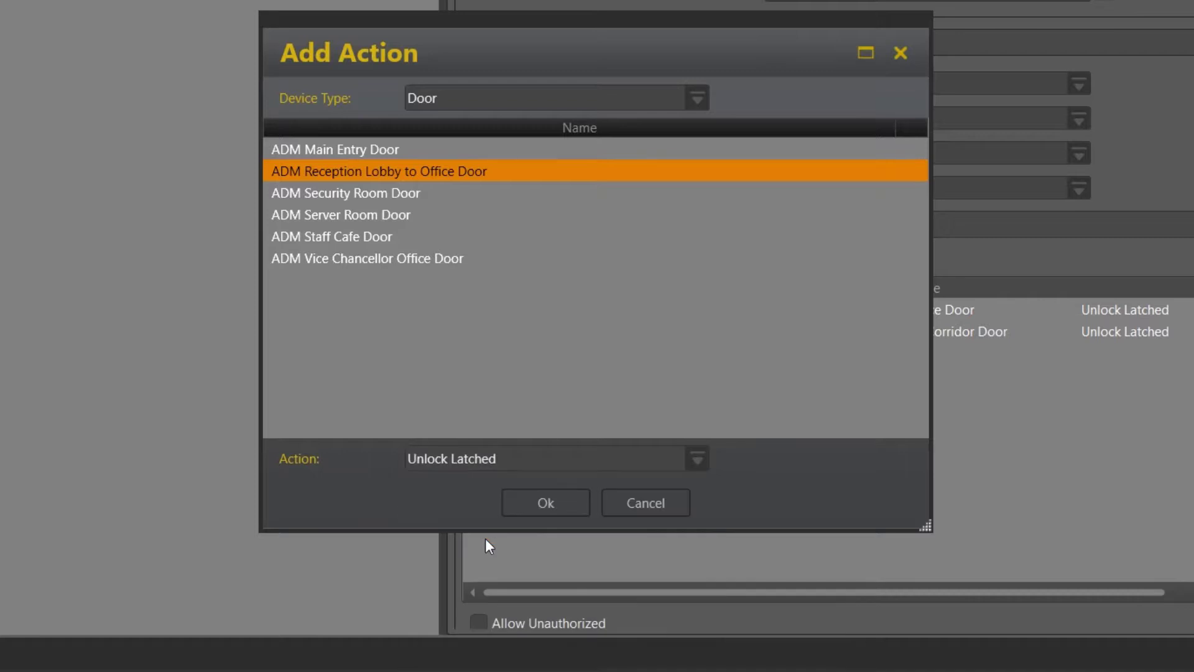
click(549, 507)
click(625, 328)
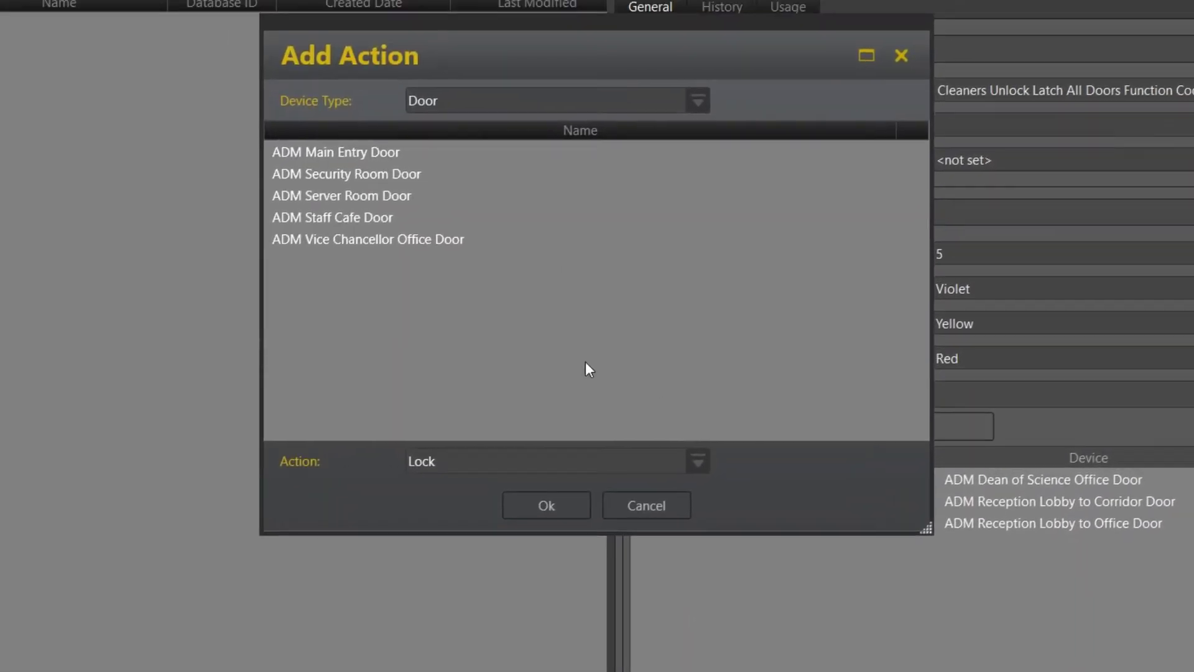
click(356, 180)
click(465, 462)
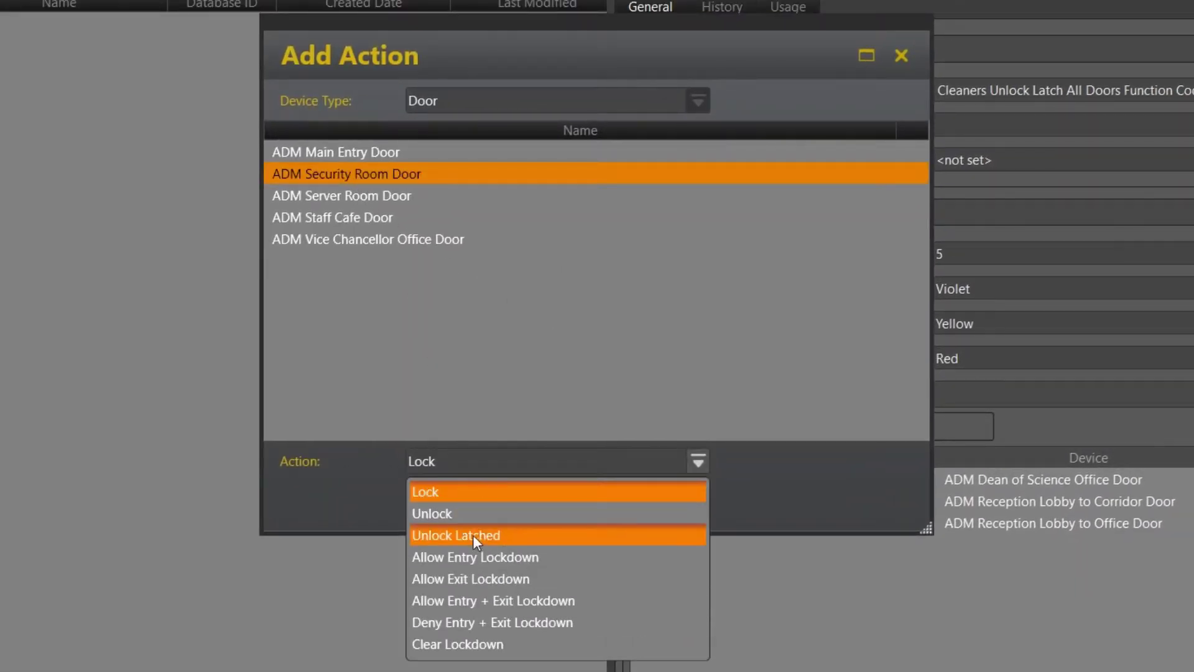
click(474, 535)
click(564, 503)
Add Unlock Latched actions for ADM Staff Cafe Door and ADM Vice Chancellor Office Door, then close the add window
click(699, 433)
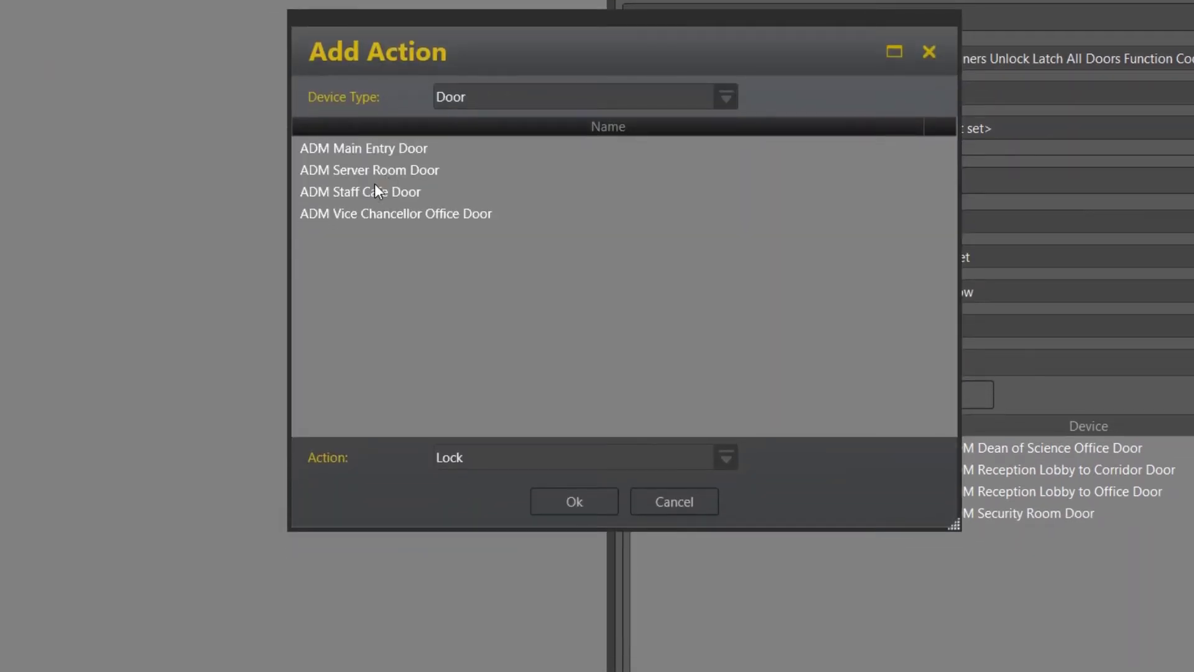
click(375, 189)
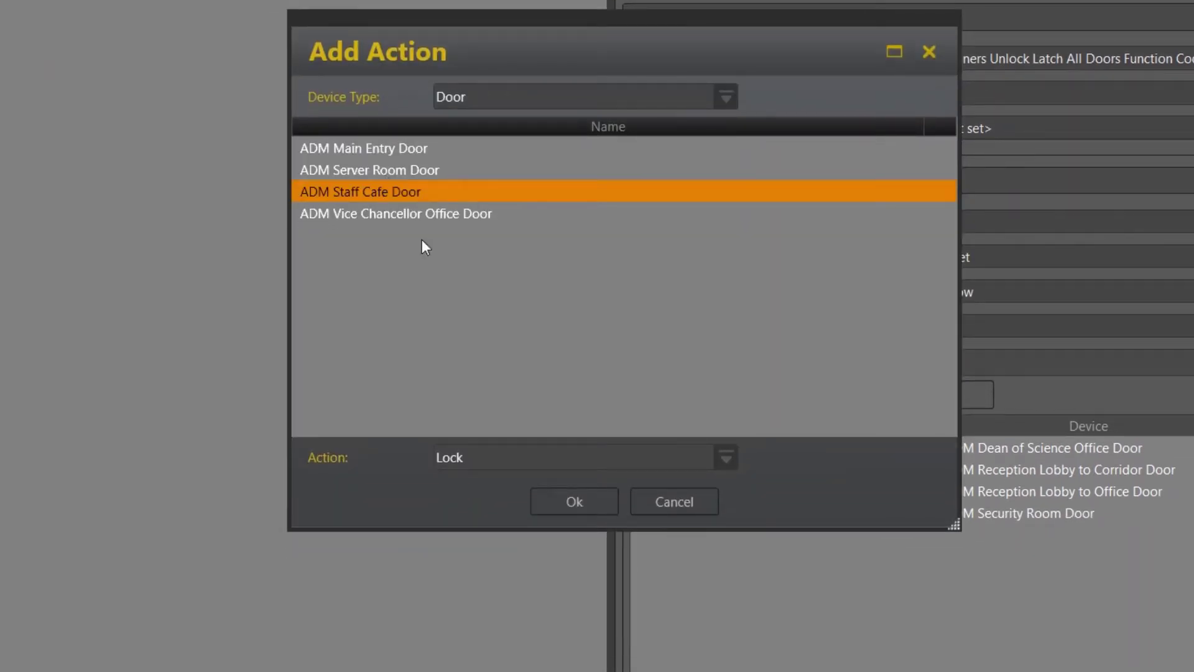
click(482, 459)
click(485, 531)
click(576, 495)
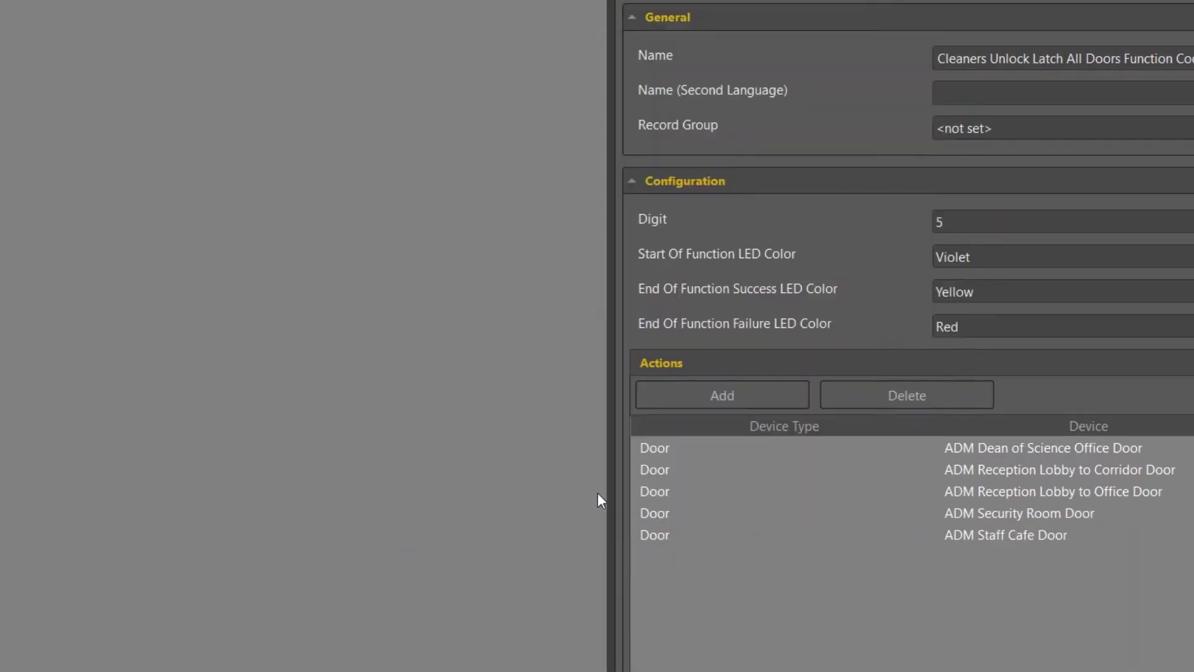
click(720, 392)
click(435, 214)
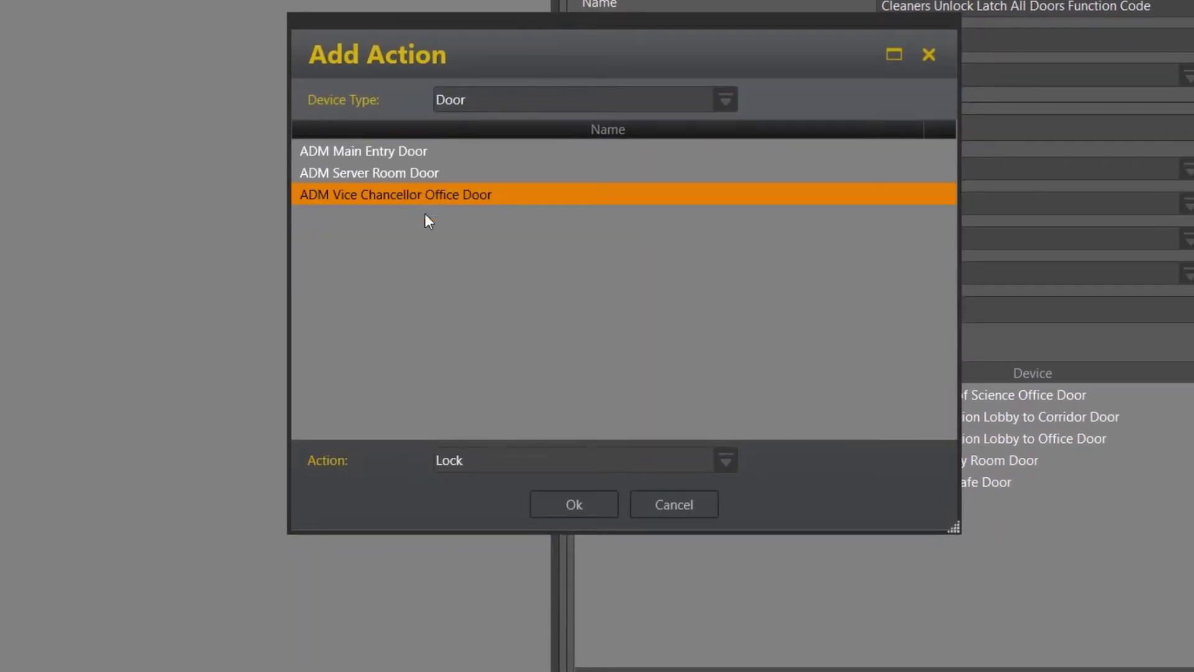
click(511, 465)
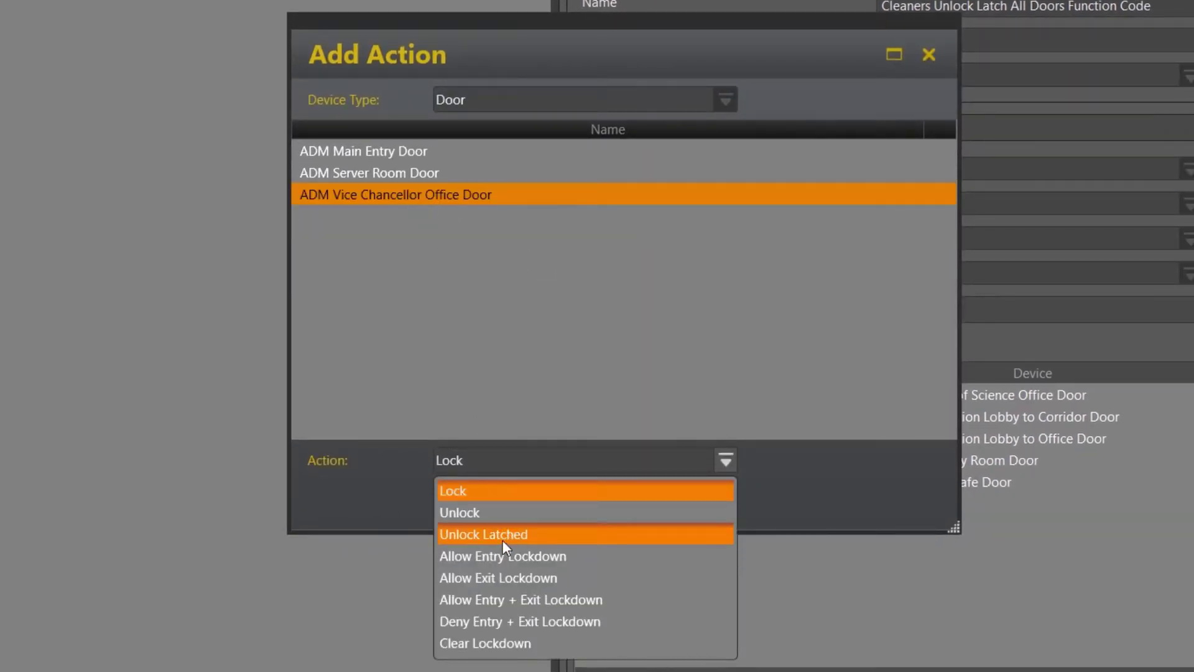
click(504, 531)
click(560, 501)
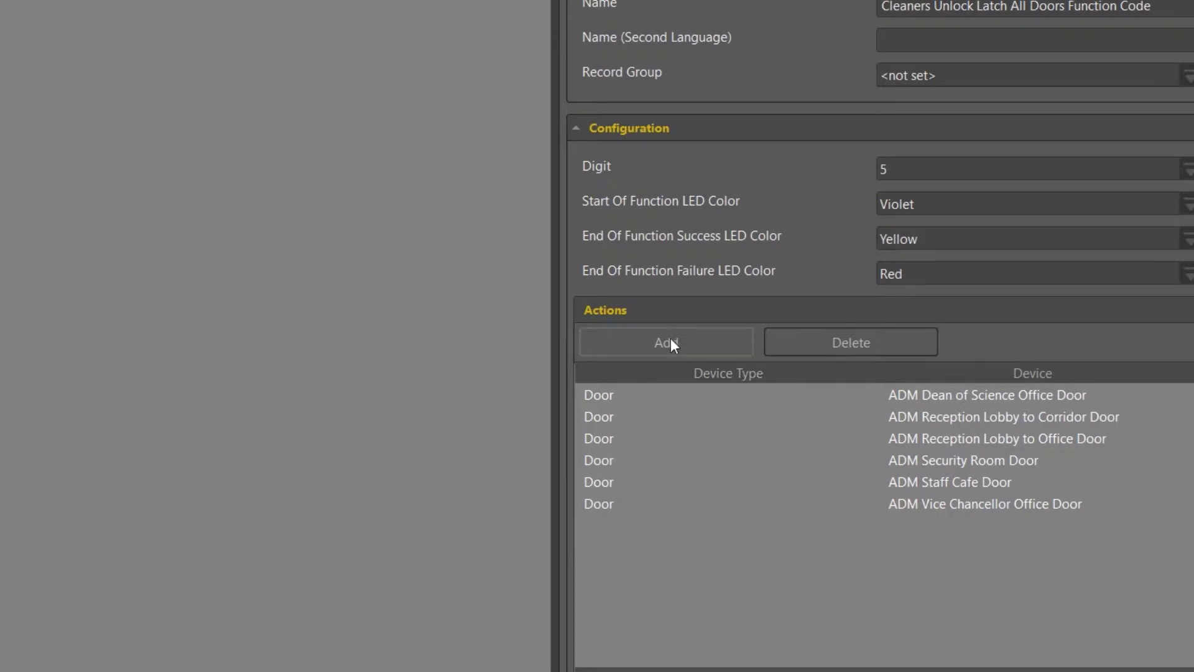
click(669, 342)
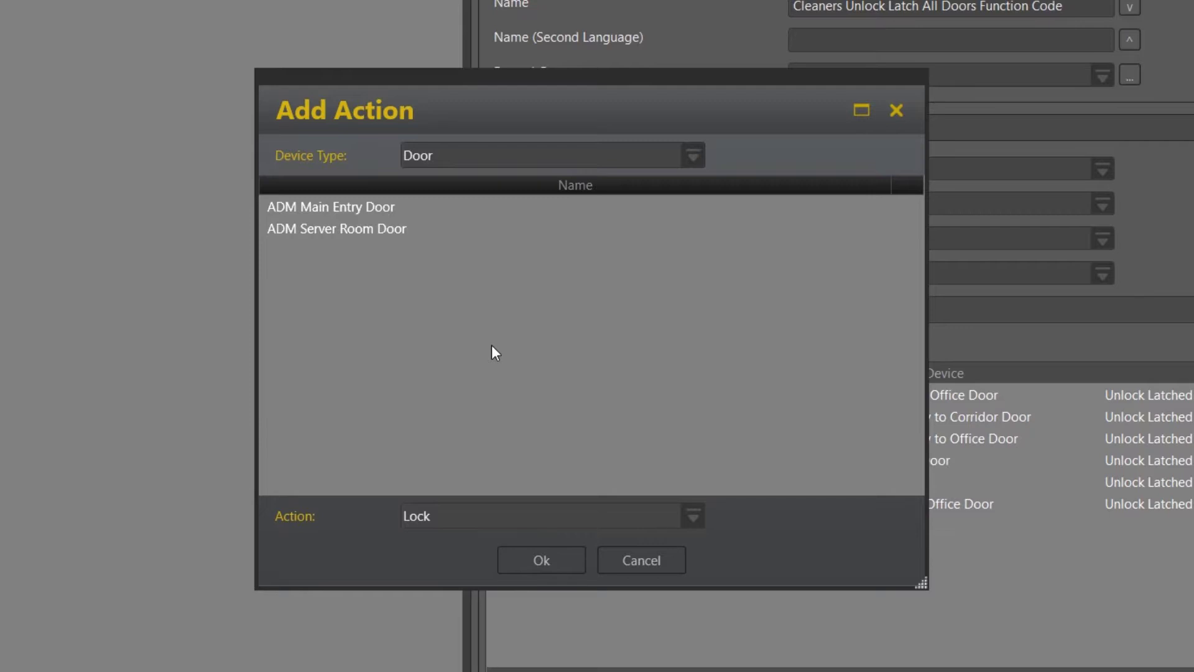
click(629, 563)
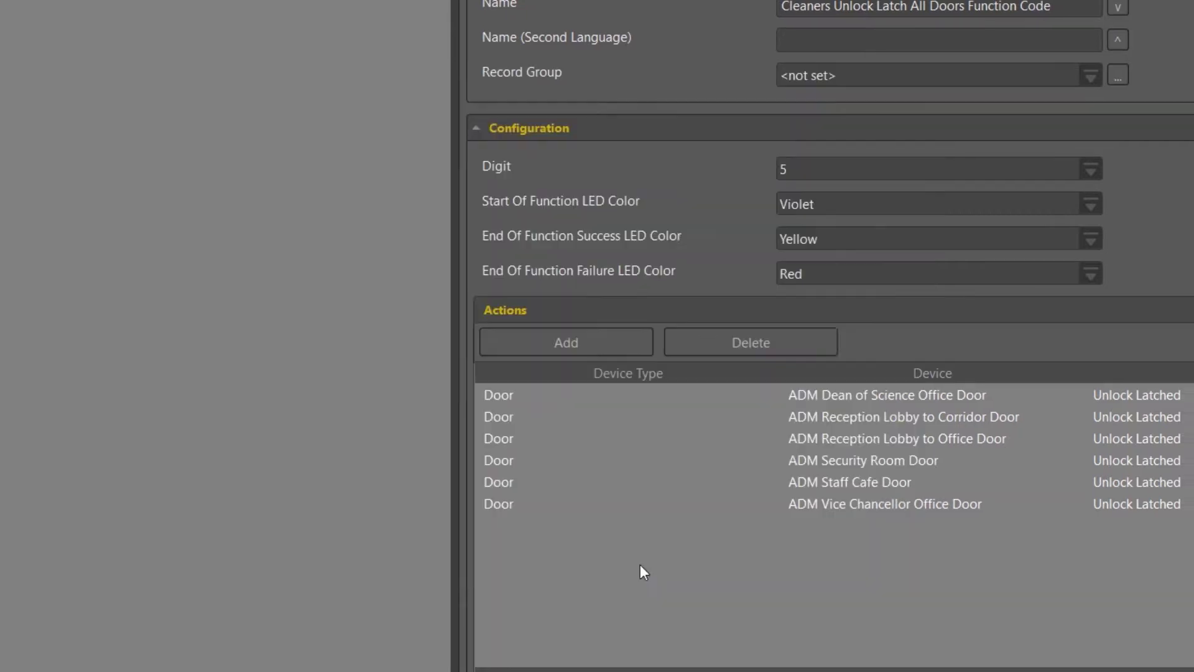
Add Area-type Disarm actions for ADM Reception Area and ADM Open Plan Office Area
drag(1177, 195, 1187, 342)
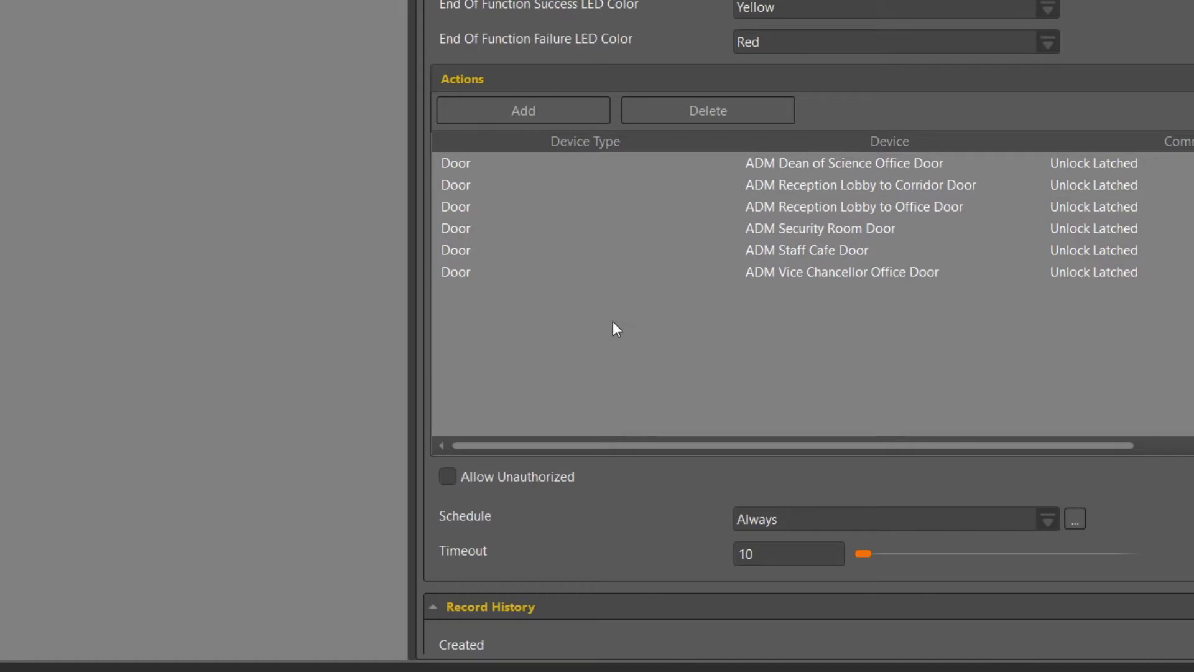
click(559, 109)
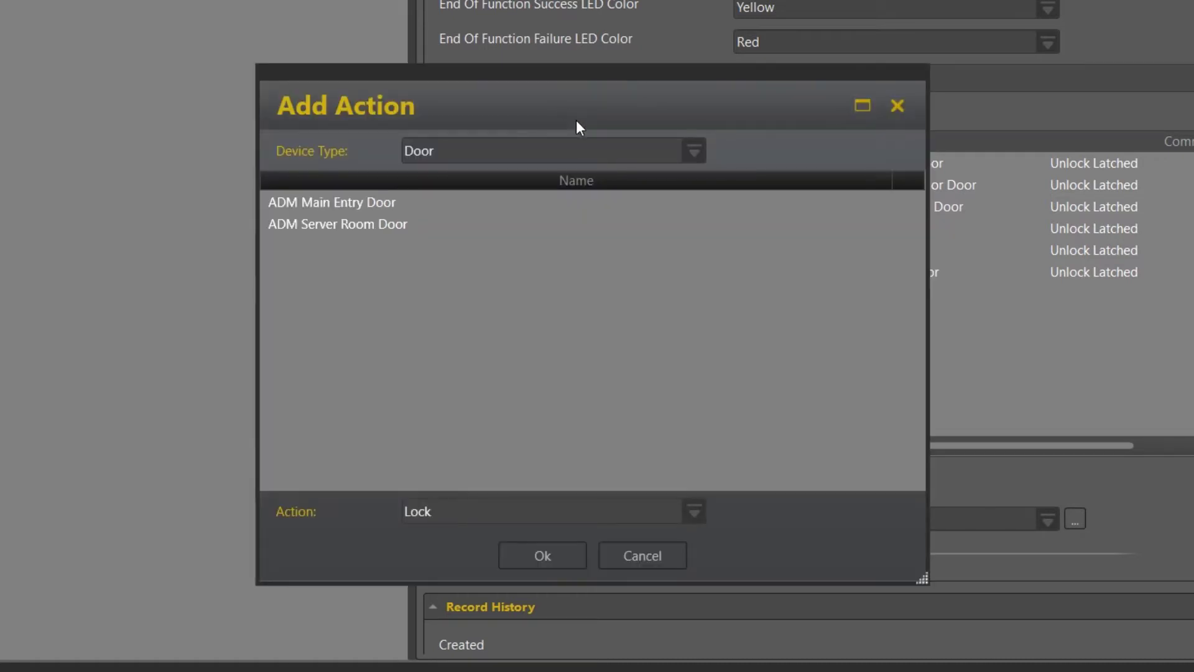
click(569, 151)
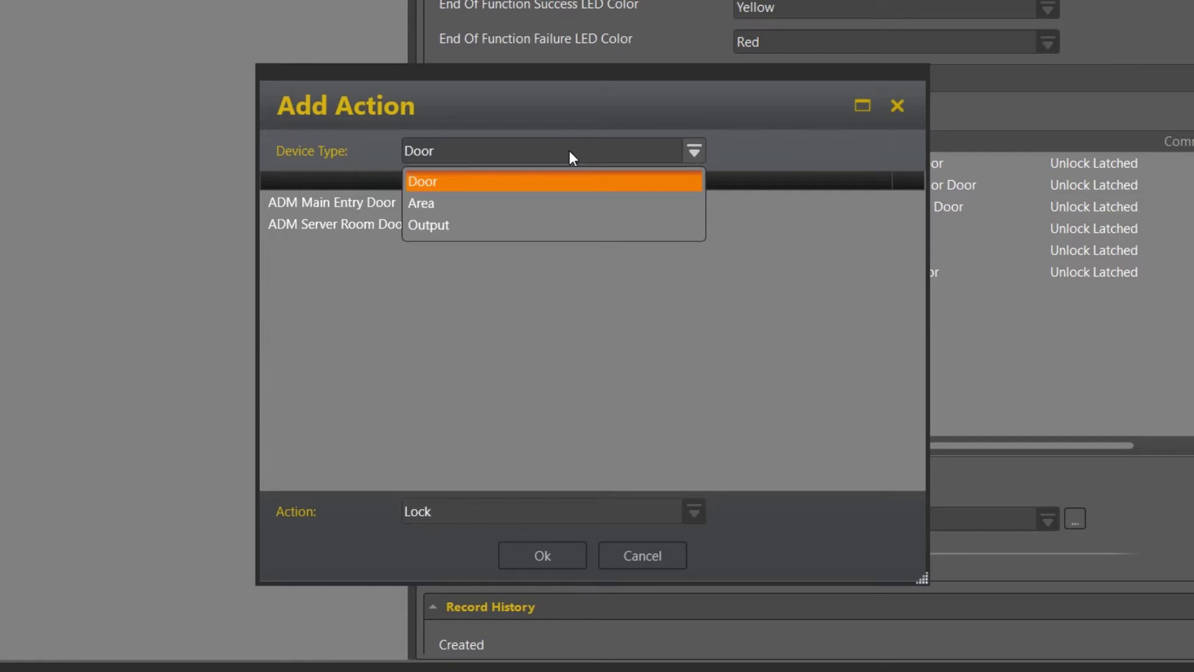
click(422, 203)
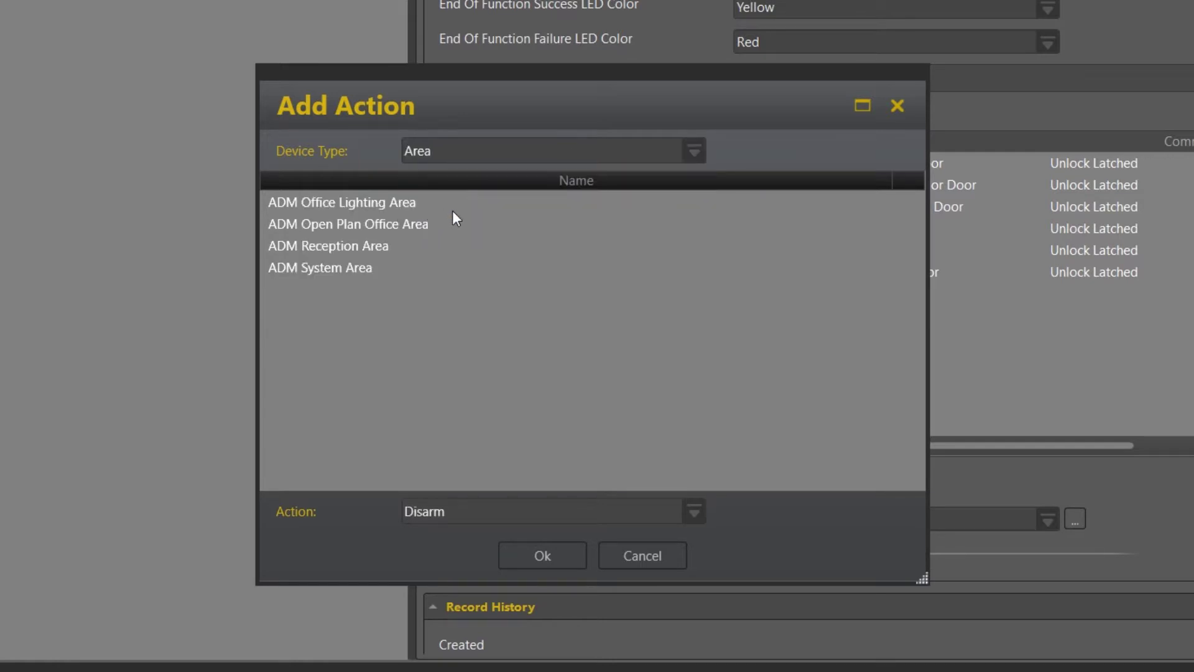
click(346, 248)
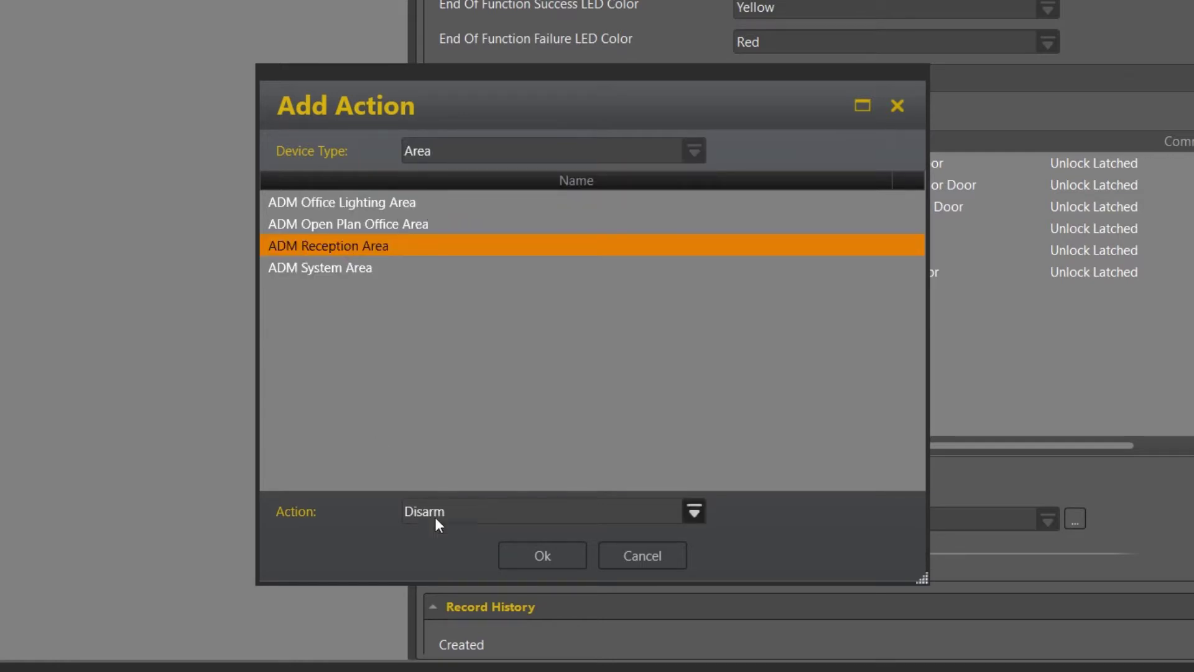
click(564, 563)
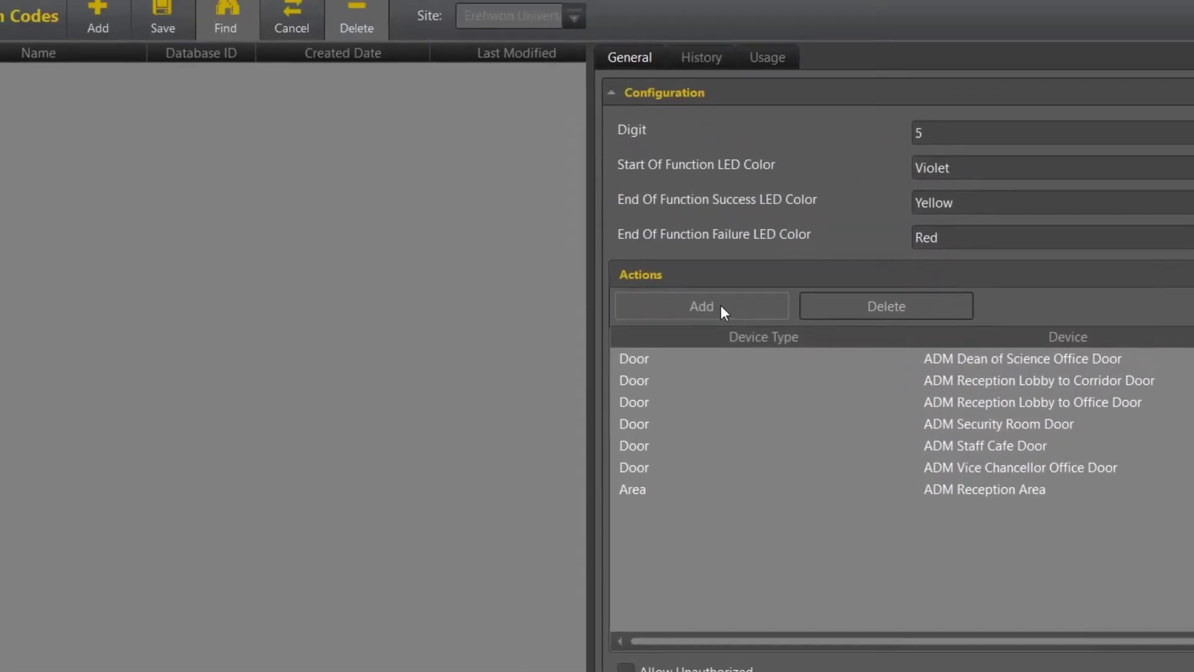
click(721, 307)
click(581, 175)
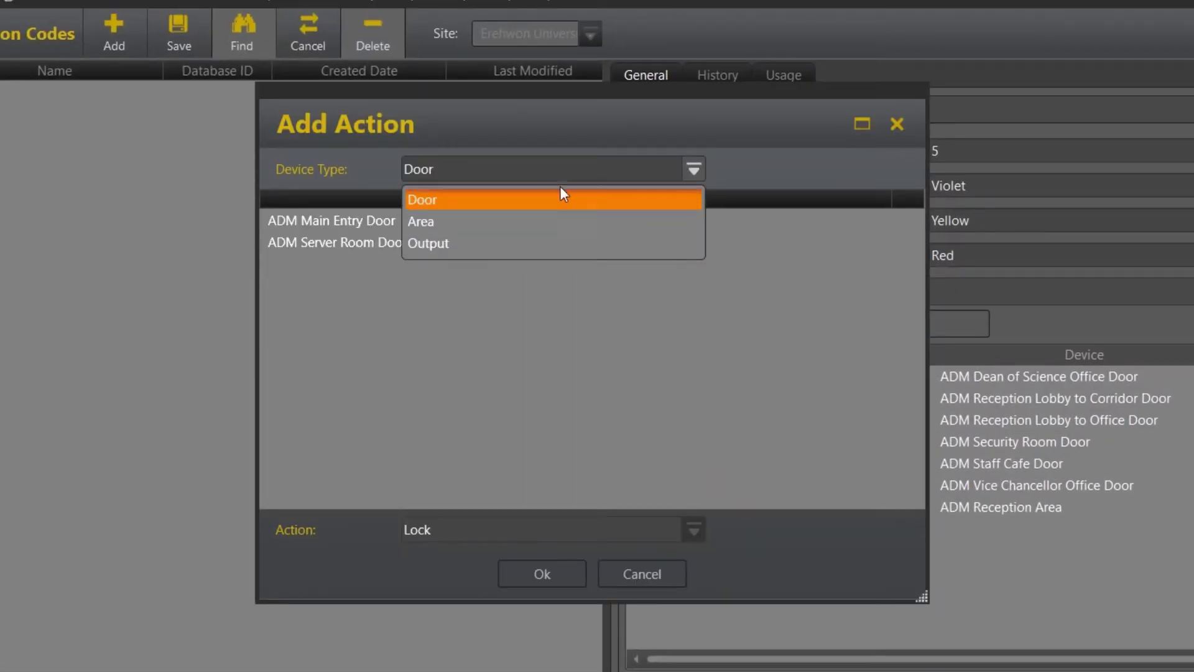
click(457, 223)
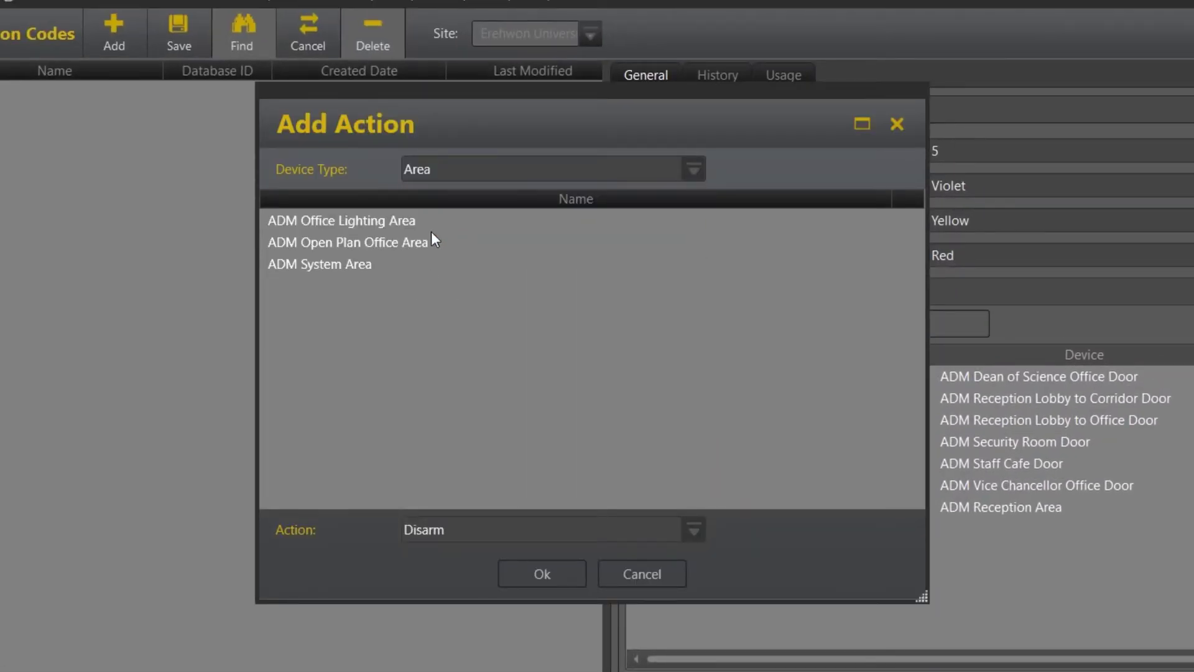
click(370, 243)
click(540, 571)
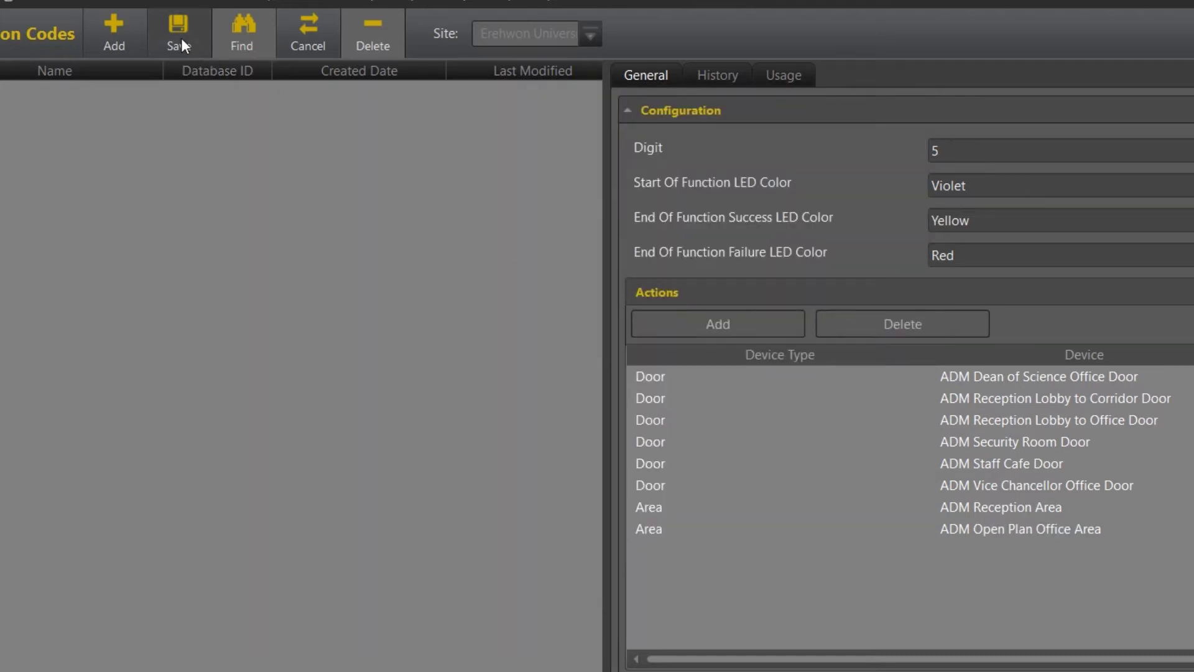
Save the Cleaners function code and go to the Programming > Doors records
click(181, 38)
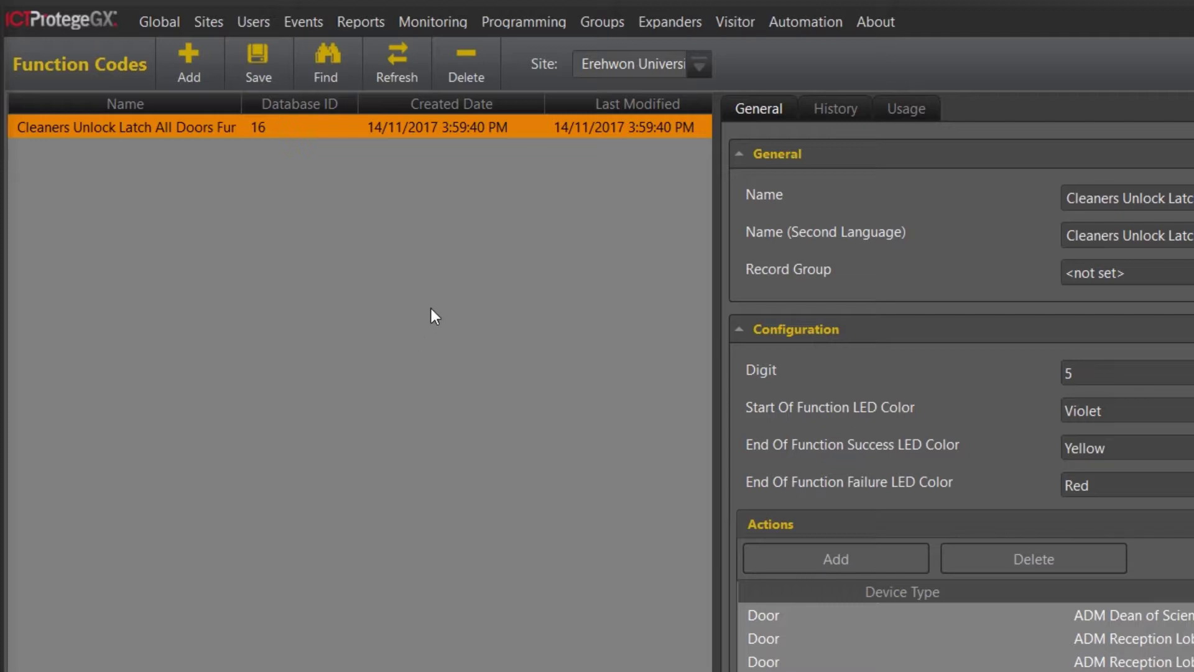
click(512, 24)
click(511, 45)
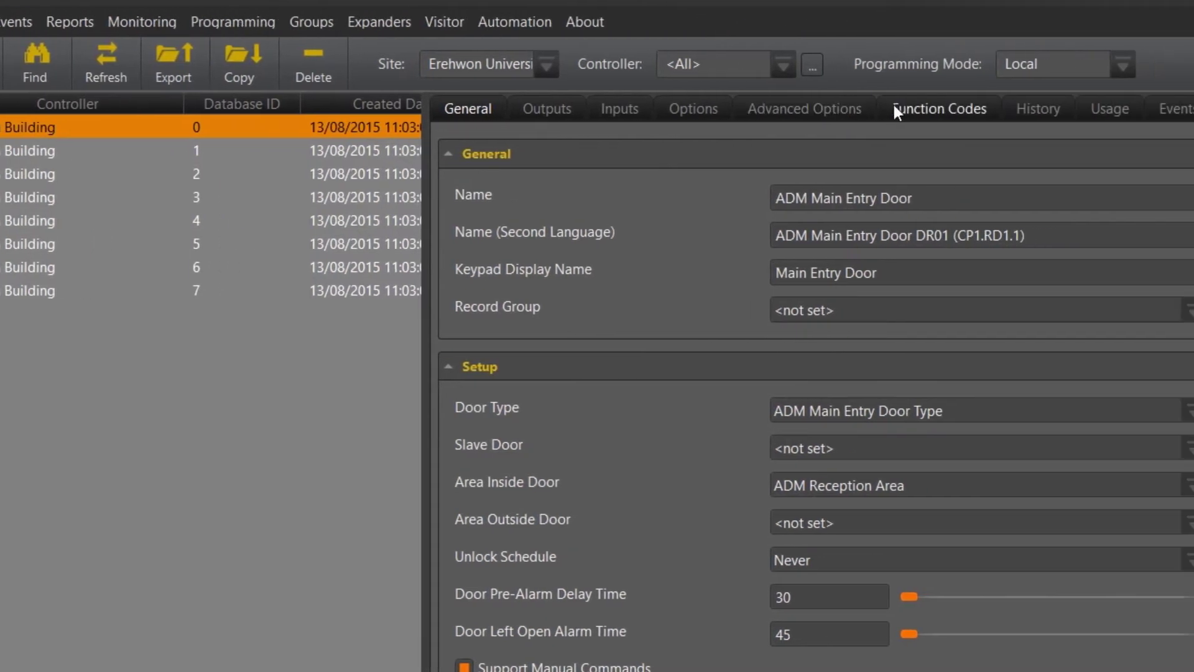
Add the Cleaners Unlock Latch All Doors function code to ADM Main Entry Door with direction Entry
click(762, 107)
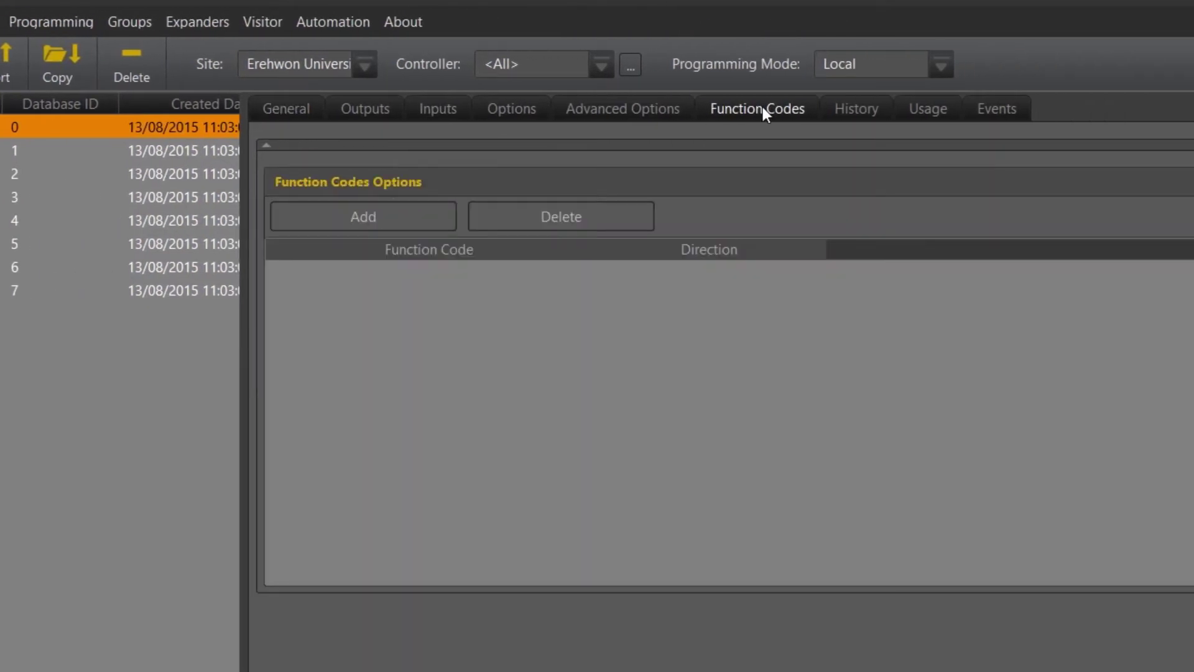
click(374, 207)
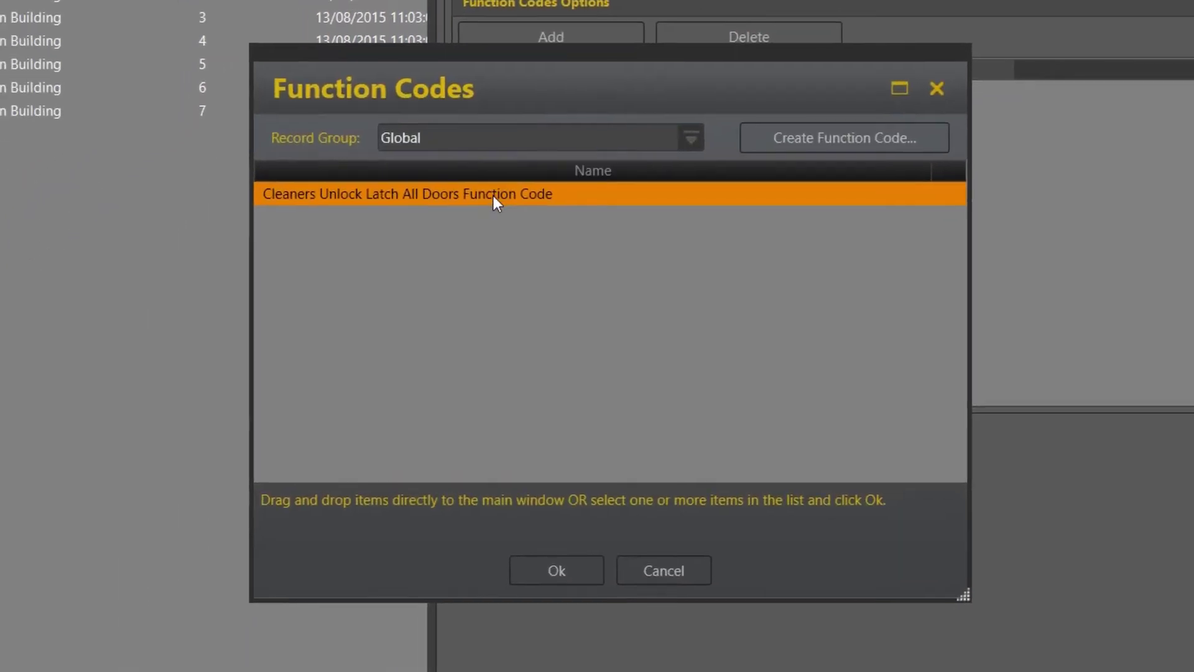
click(522, 579)
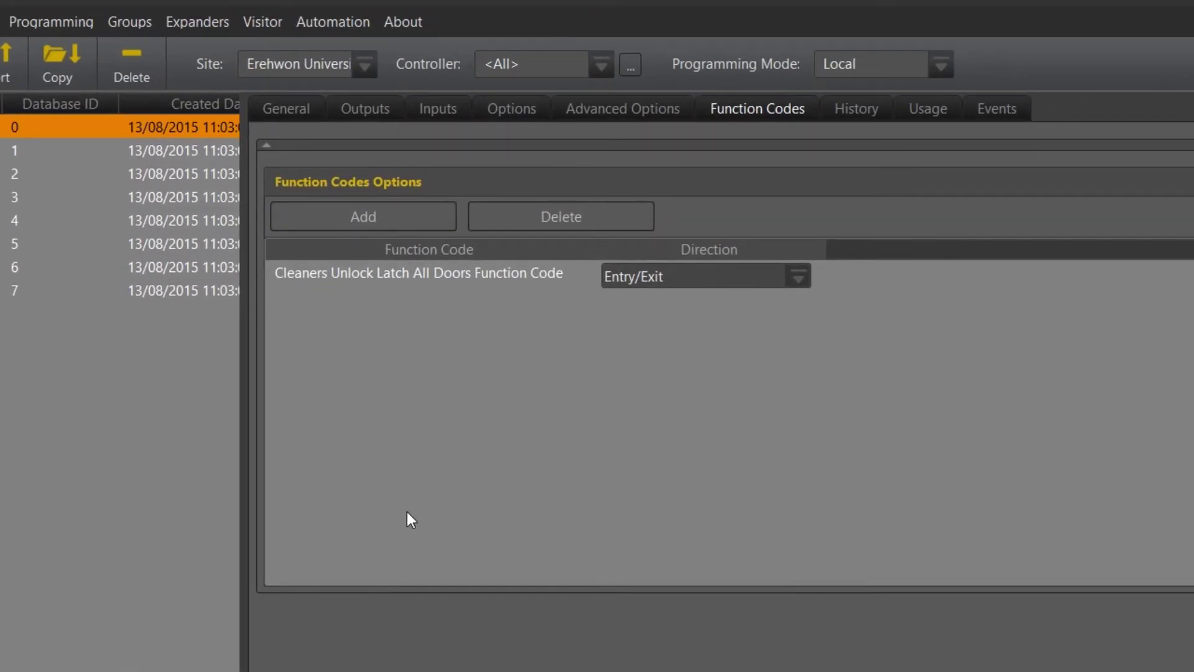
click(801, 277)
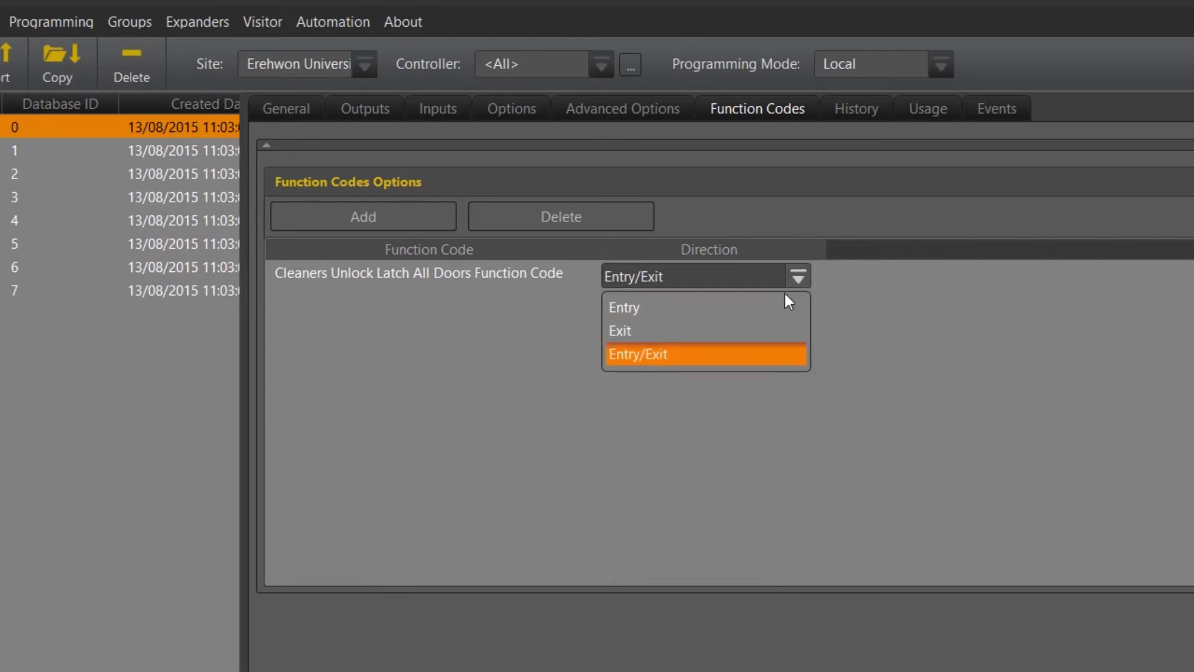
click(771, 306)
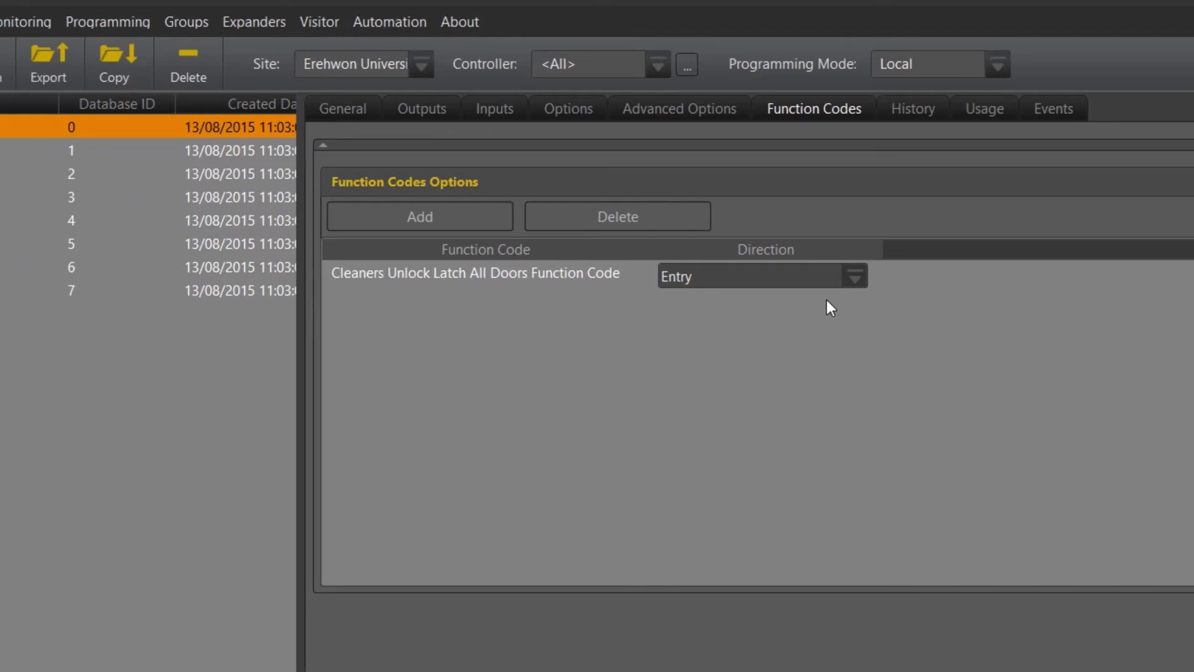
Save the ADM Main Entry Door changes
click(272, 64)
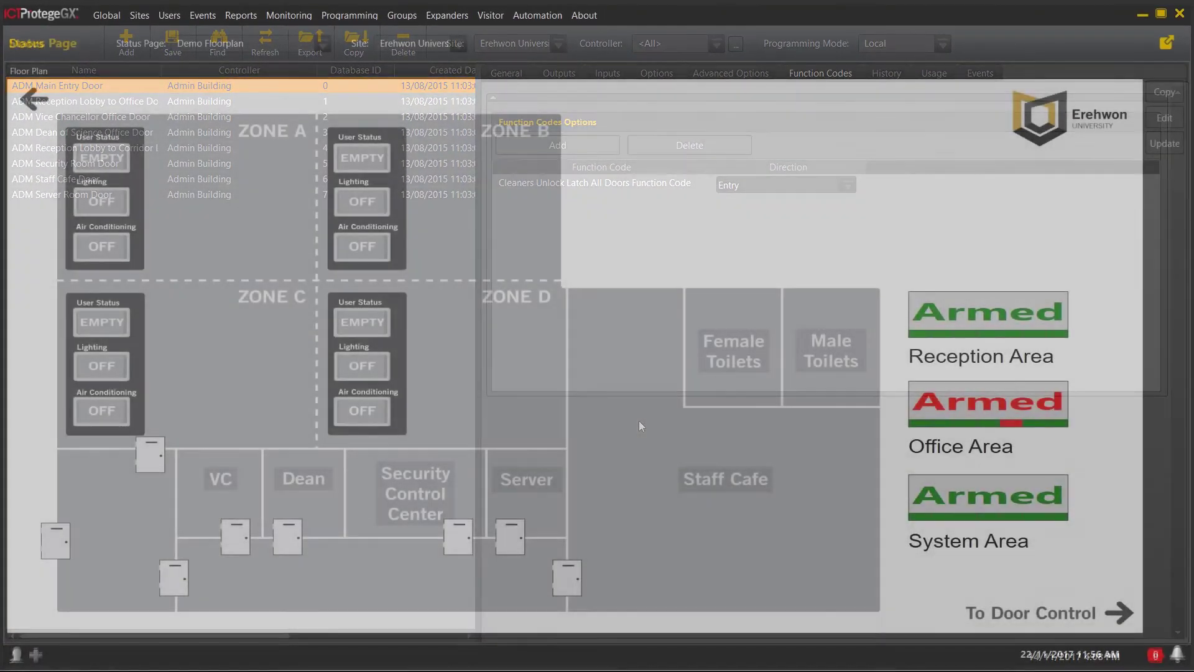